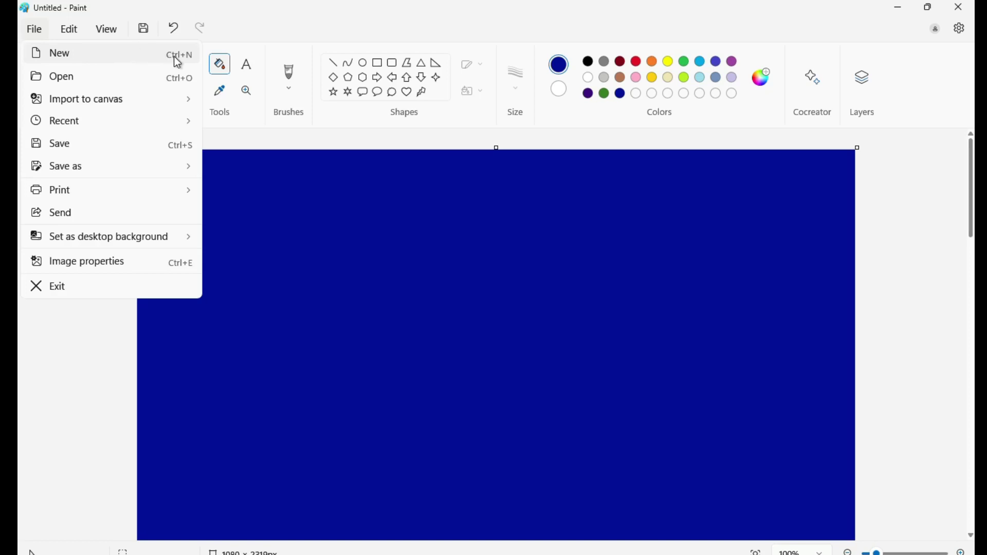
Start a new blank canvas and discard the unsaved blue image.
{"action": "mouse_move", "coordinate": [192, 97]}
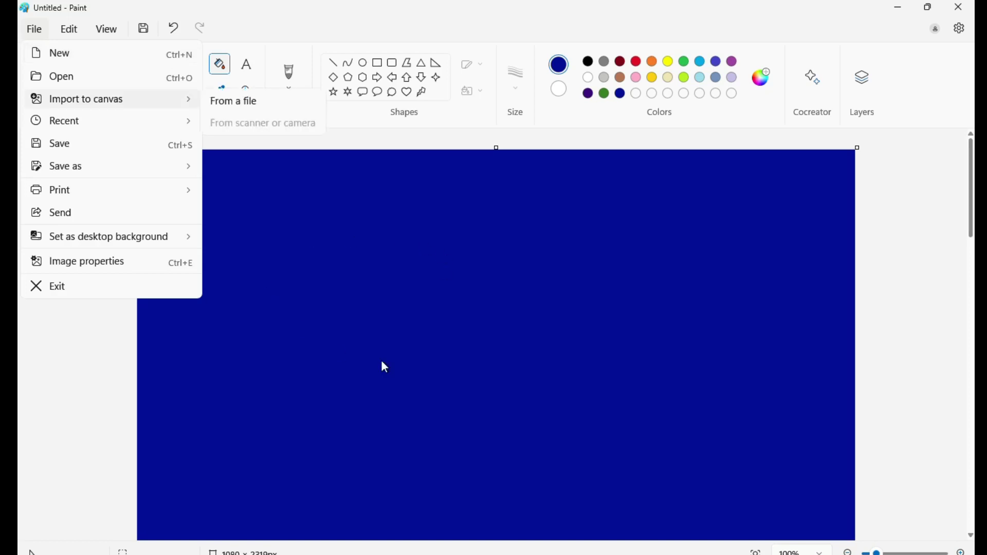
{"action": "left_click", "coordinate": [103, 62]}
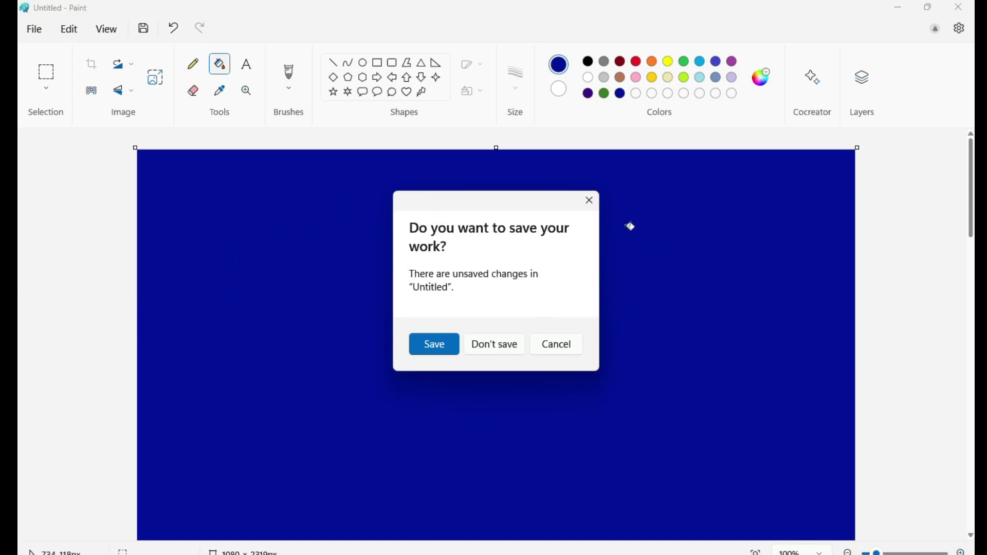
{"action": "left_click", "coordinate": [512, 352]}
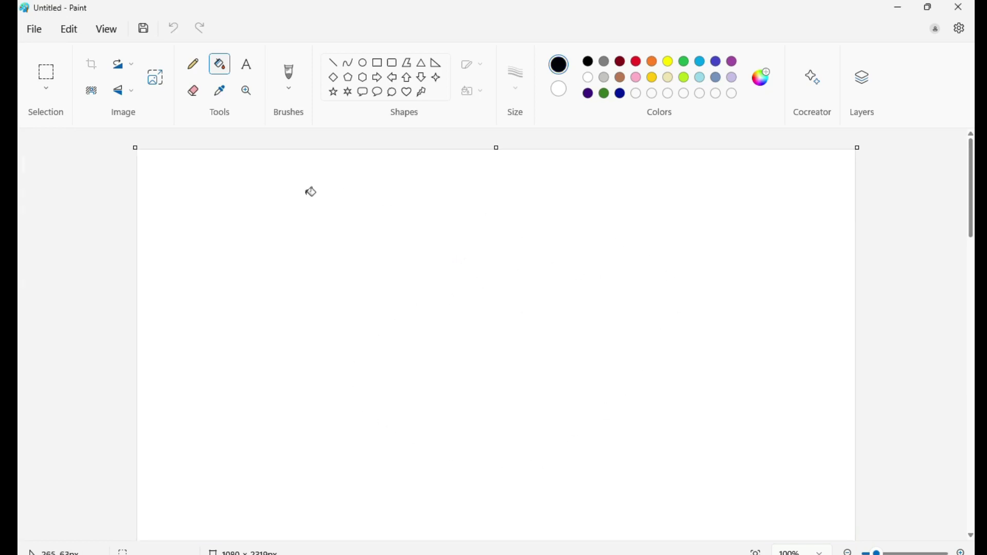
Open the transparent-background portrait of the man in the dark zip jacket from the portrait photo folder on the Desktop.
{"action": "left_click", "coordinate": [34, 29]}
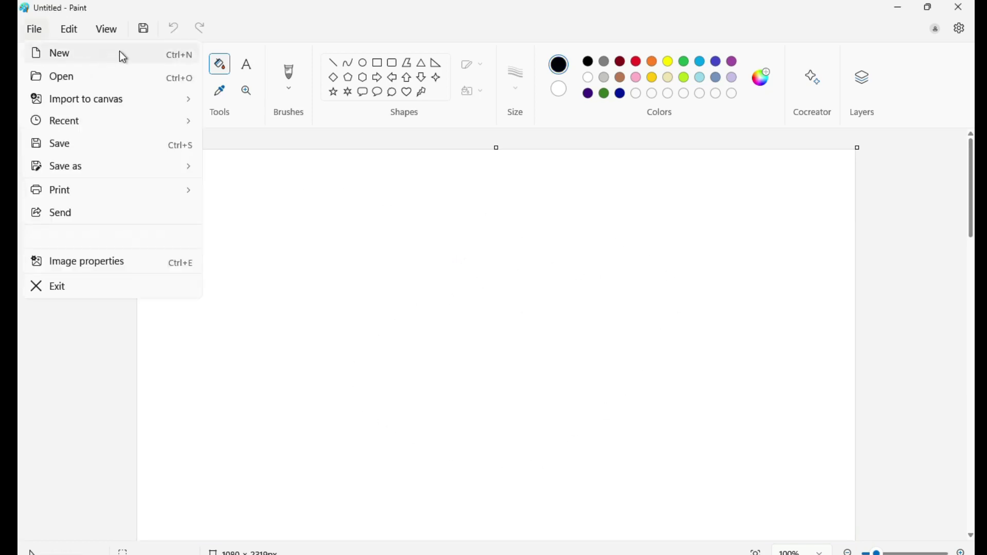
{"action": "left_click", "coordinate": [80, 78]}
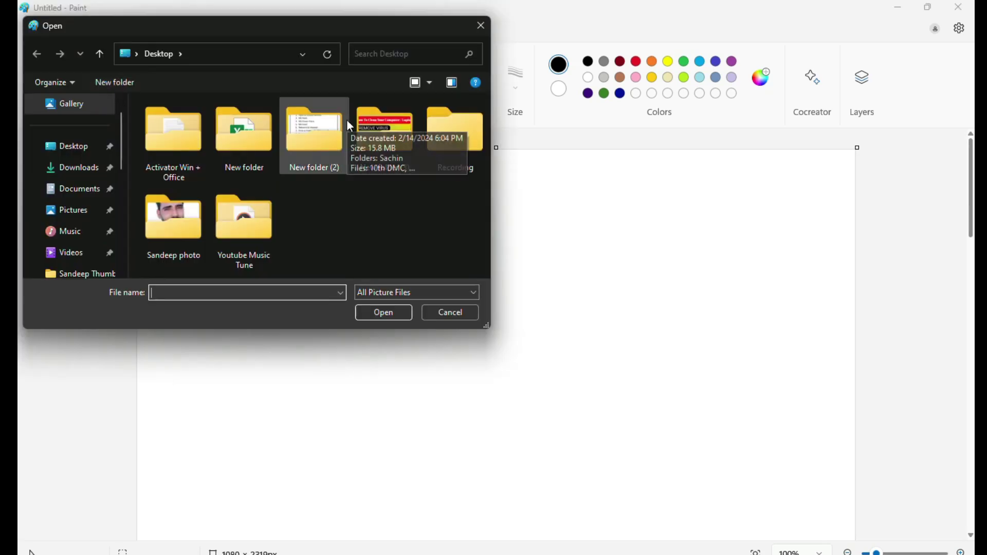
{"action": "scroll", "coordinate": [107, 167], "scroll_direction": "up", "scroll_amount": 1}
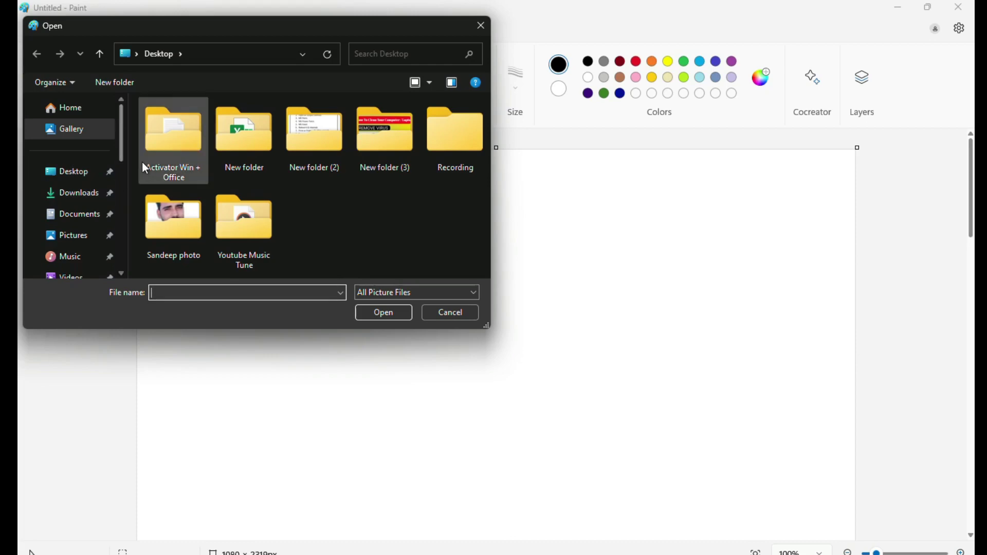
{"action": "double_click", "coordinate": [180, 216]}
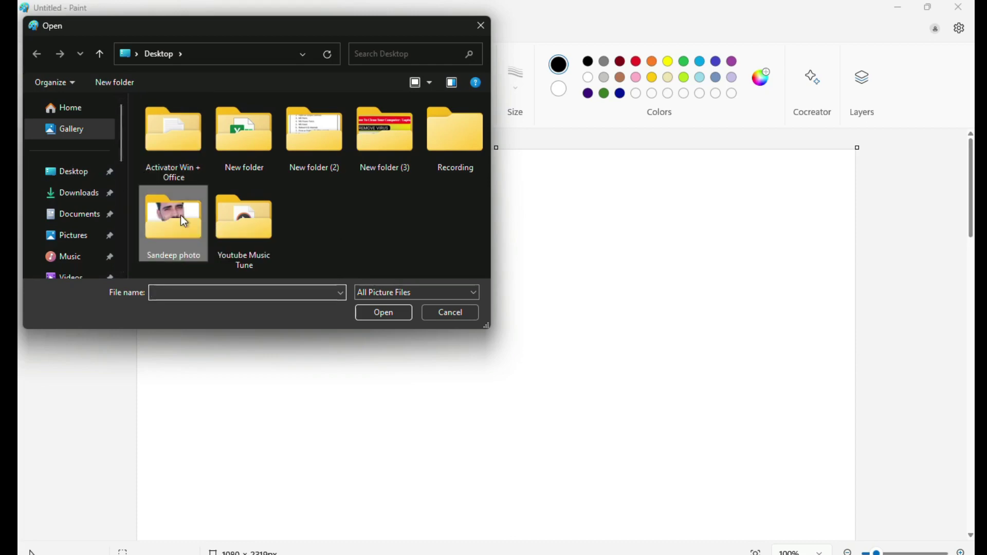
{"action": "left_click", "coordinate": [160, 138]}
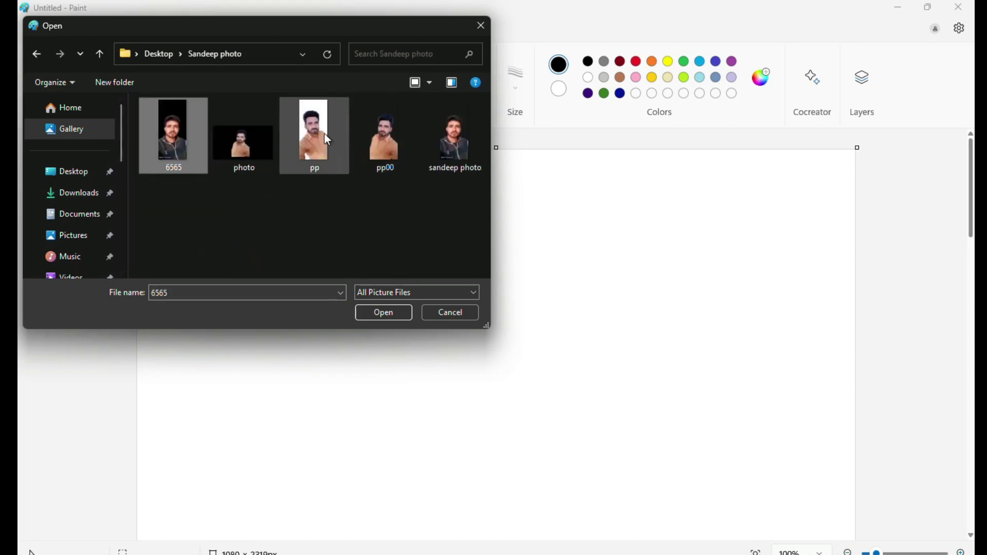
{"action": "left_click", "coordinate": [448, 149]}
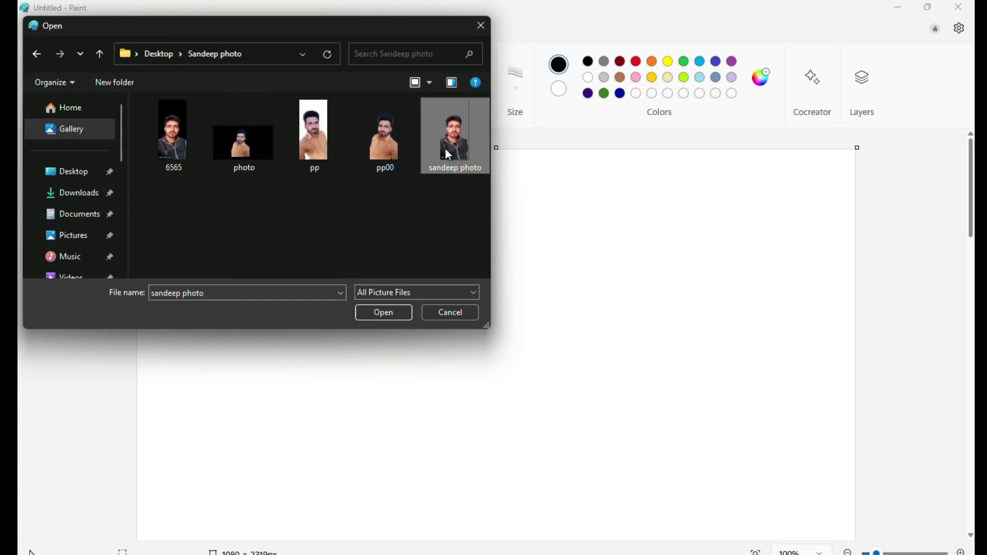
{"action": "left_click", "coordinate": [386, 314]}
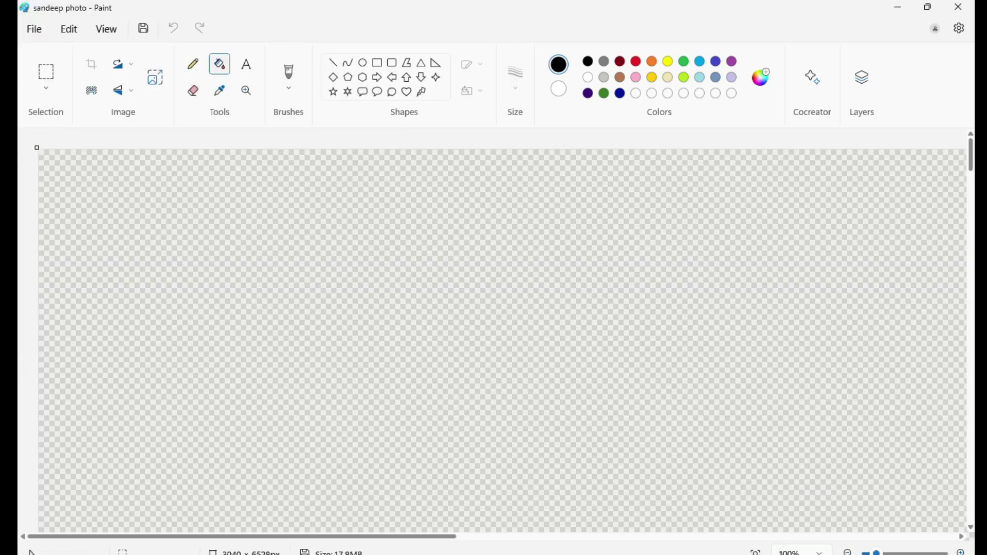
Import the picture file pp onto the canvas and enlarge it to about 3610 × 5247 px over the portrait.
{"action": "left_click_drag", "start_coordinate": [877, 554], "coordinate": [868, 553]}
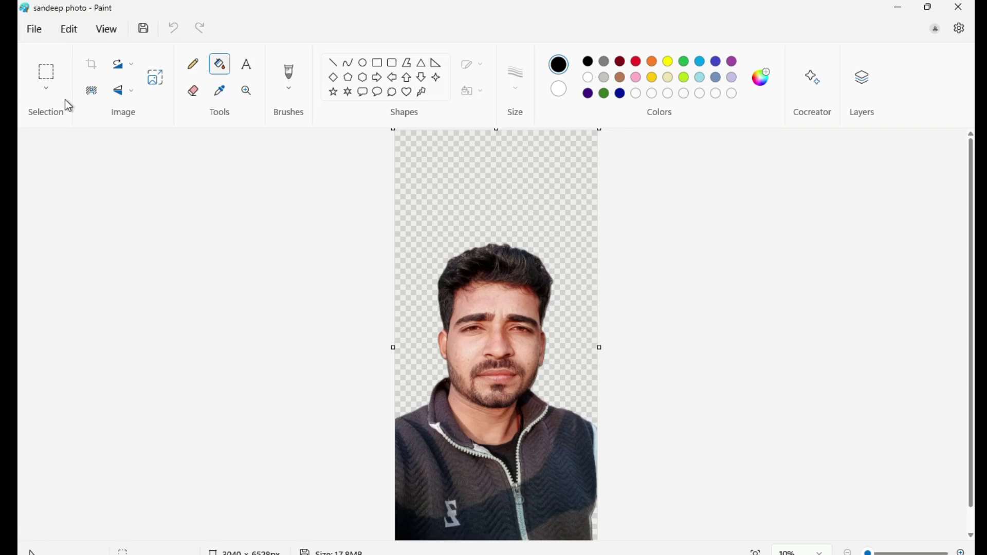
{"action": "left_click", "coordinate": [34, 29]}
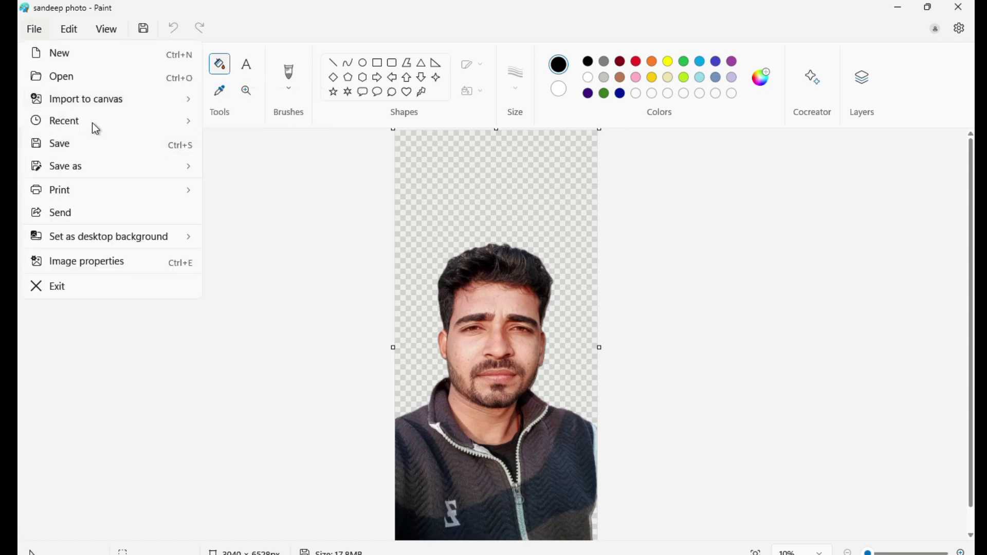
{"action": "mouse_move", "coordinate": [107, 103]}
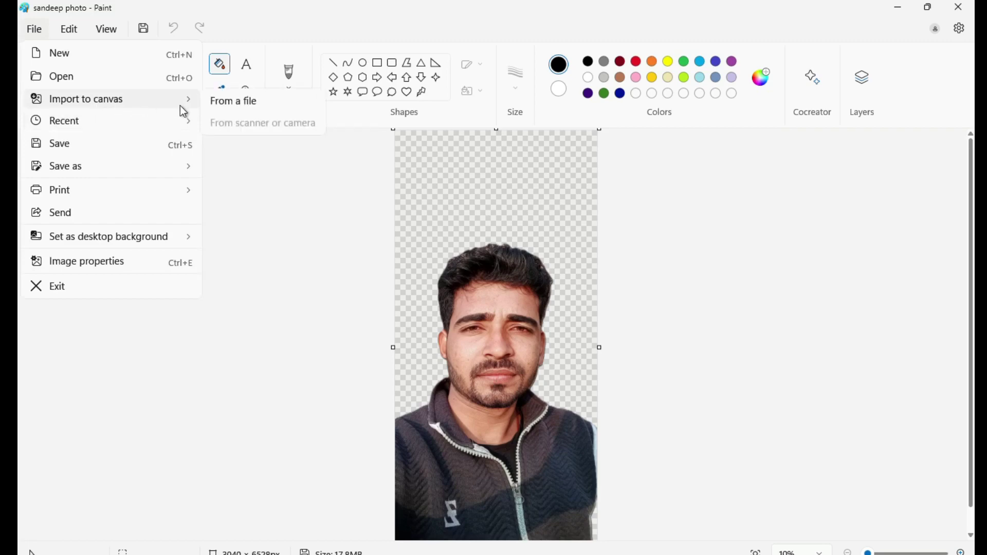
{"action": "left_click", "coordinate": [235, 110]}
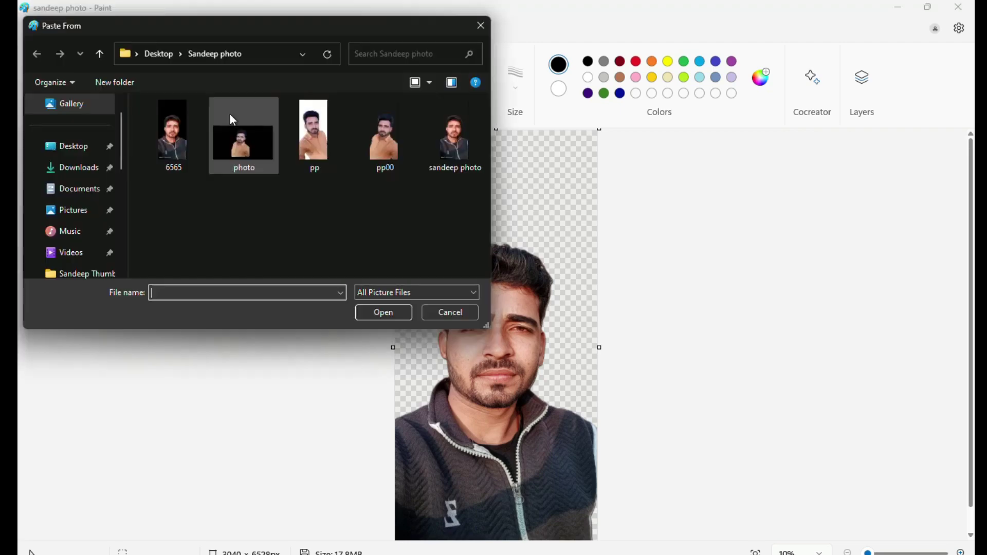
{"action": "left_click", "coordinate": [303, 140]}
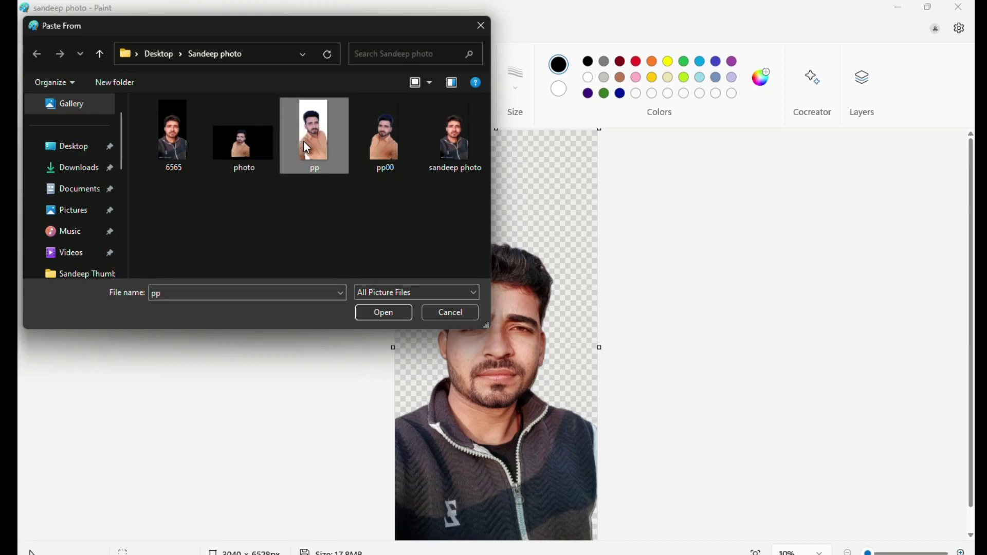
{"action": "left_click", "coordinate": [374, 313]}
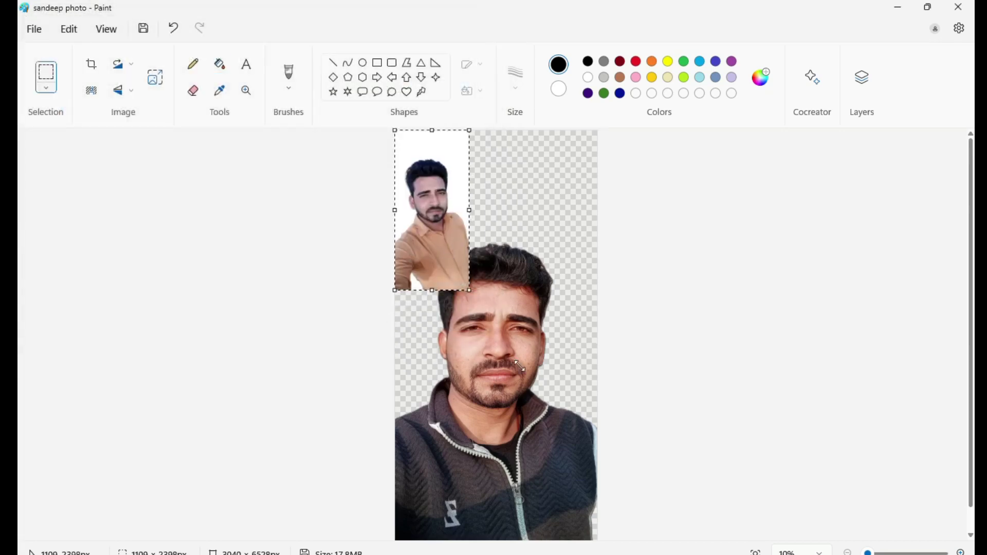
{"action": "left_click_drag", "start_coordinate": [465, 285], "coordinate": [636, 480]}
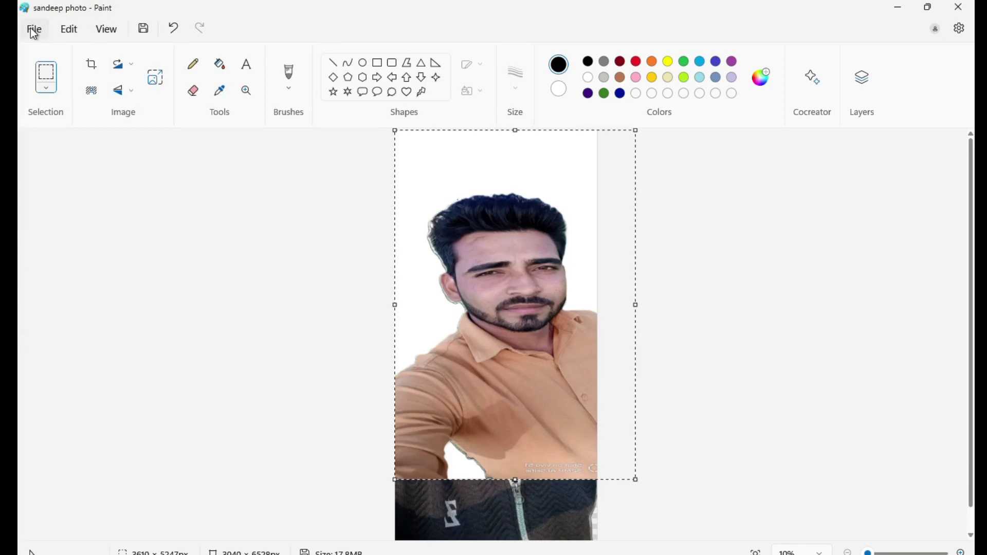
Review the list of recent files and the picture formats available for saving a copy.
{"action": "left_click", "coordinate": [32, 30]}
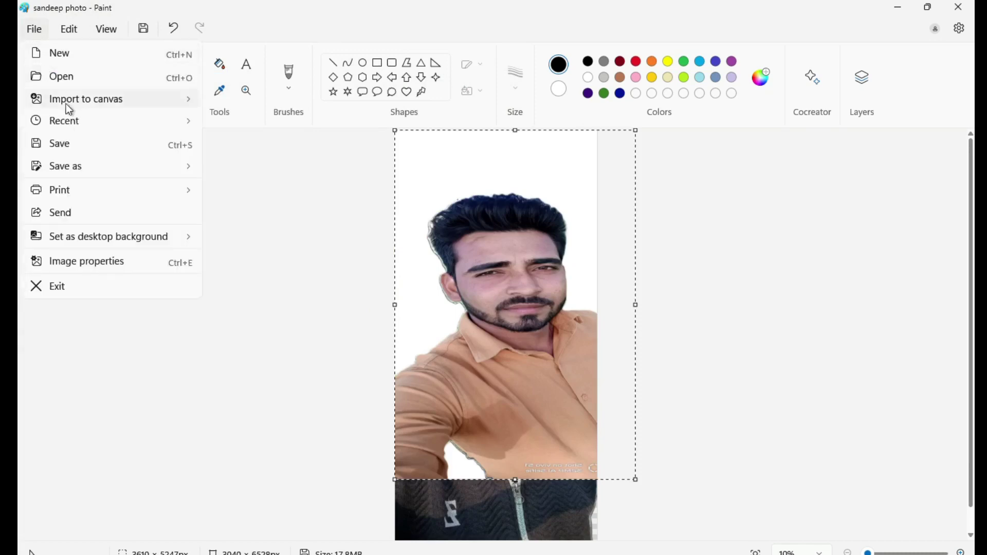
{"action": "mouse_move", "coordinate": [65, 122]}
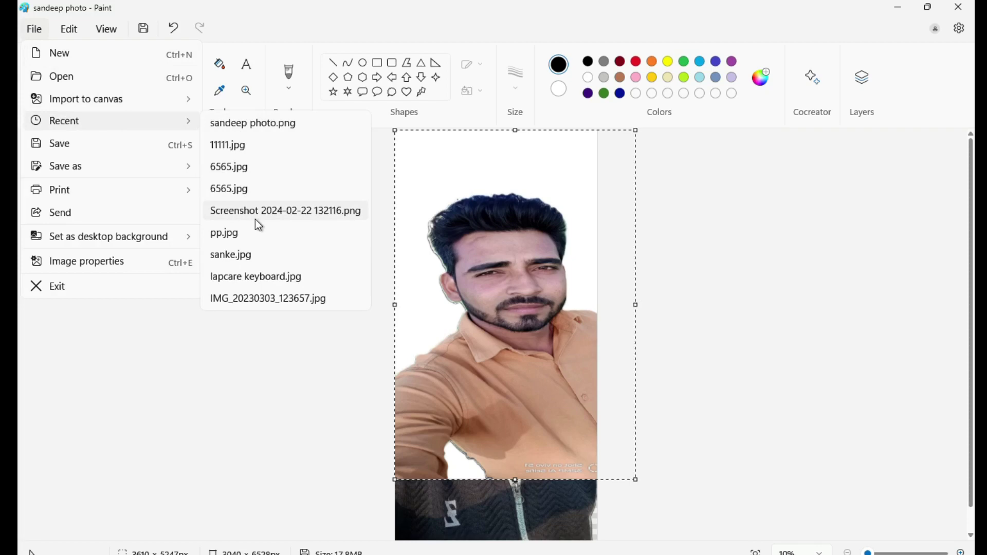
{"action": "left_click", "coordinate": [246, 244]}
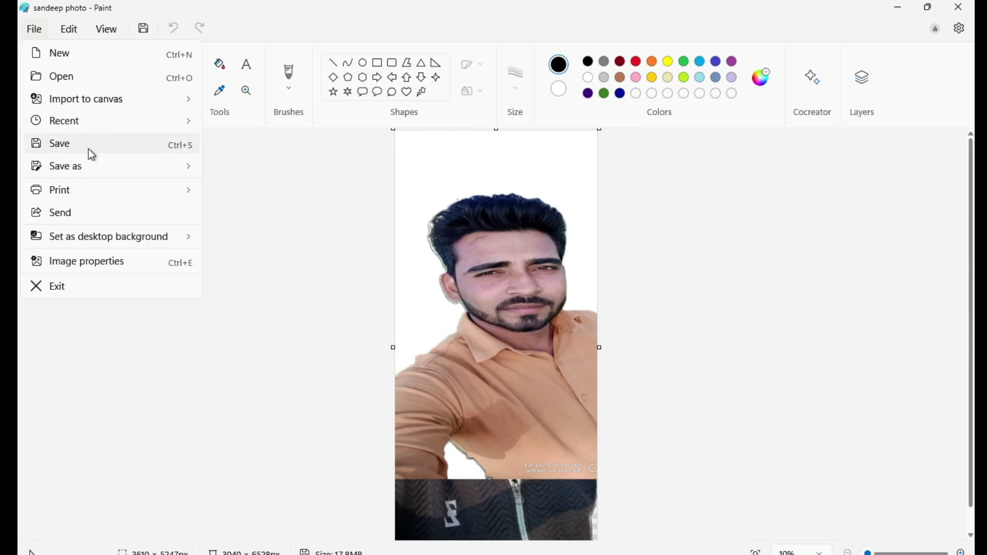
{"action": "mouse_move", "coordinate": [89, 170]}
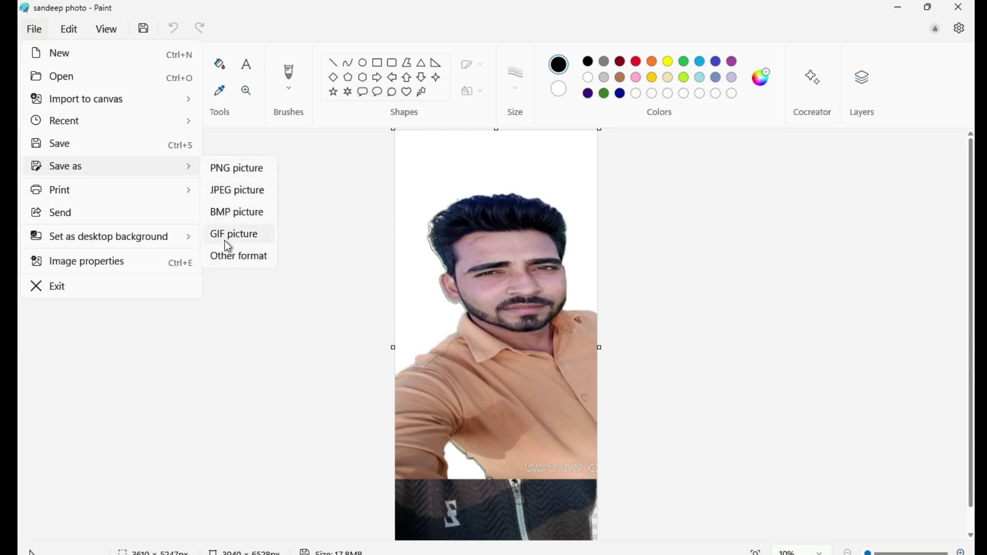
View the printer and copy settings for printing the image, and leave without printing.
{"action": "mouse_move", "coordinate": [118, 196]}
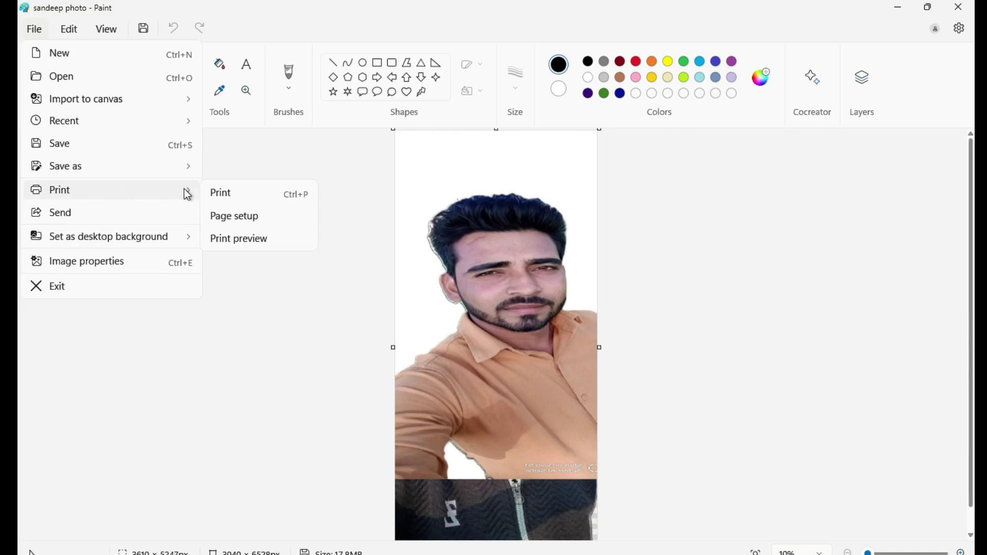
{"action": "left_click", "coordinate": [234, 200]}
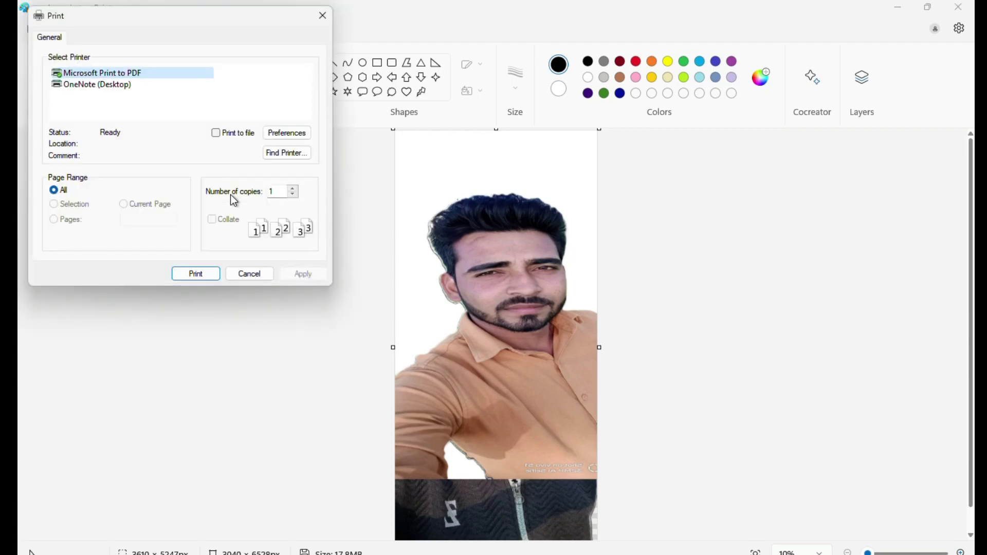
{"action": "key", "text": "Escape"}
Configure the page setup with A4 paper size and landscape orientation.
{"action": "left_click", "coordinate": [34, 29]}
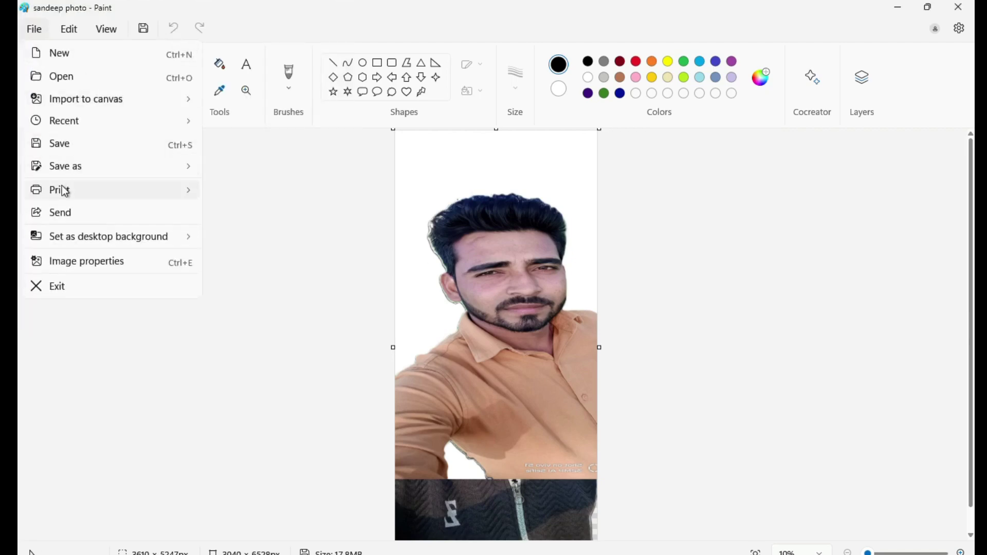
{"action": "mouse_move", "coordinate": [65, 192]}
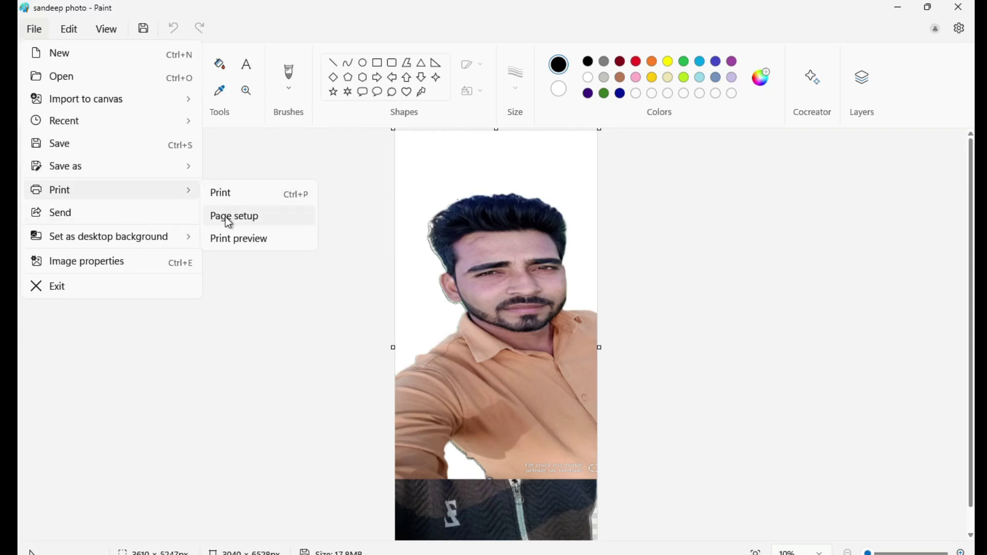
{"action": "left_click", "coordinate": [229, 216]}
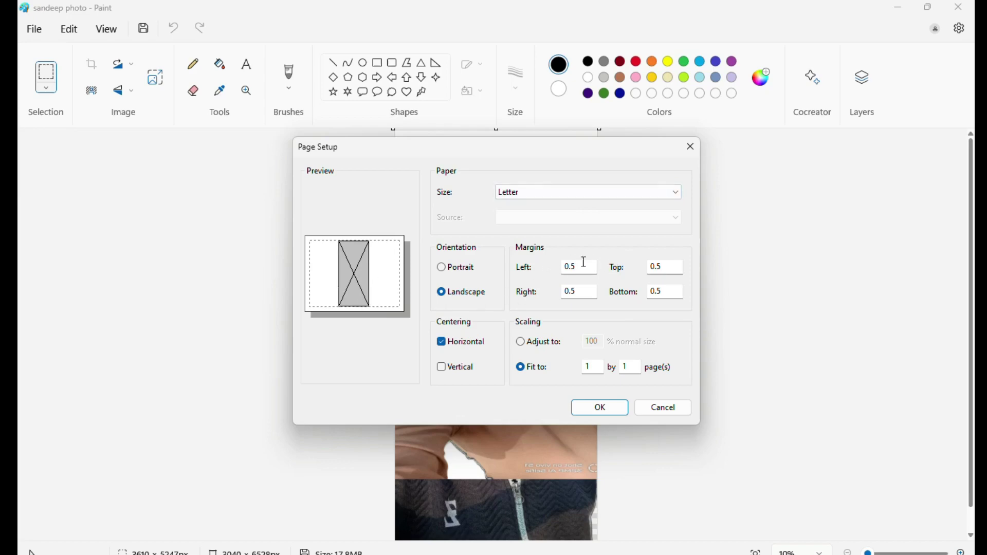
{"action": "left_click", "coordinate": [441, 269]}
{"action": "left_click", "coordinate": [442, 291]}
{"action": "left_click", "coordinate": [553, 193]}
{"action": "left_click", "coordinate": [528, 226]}
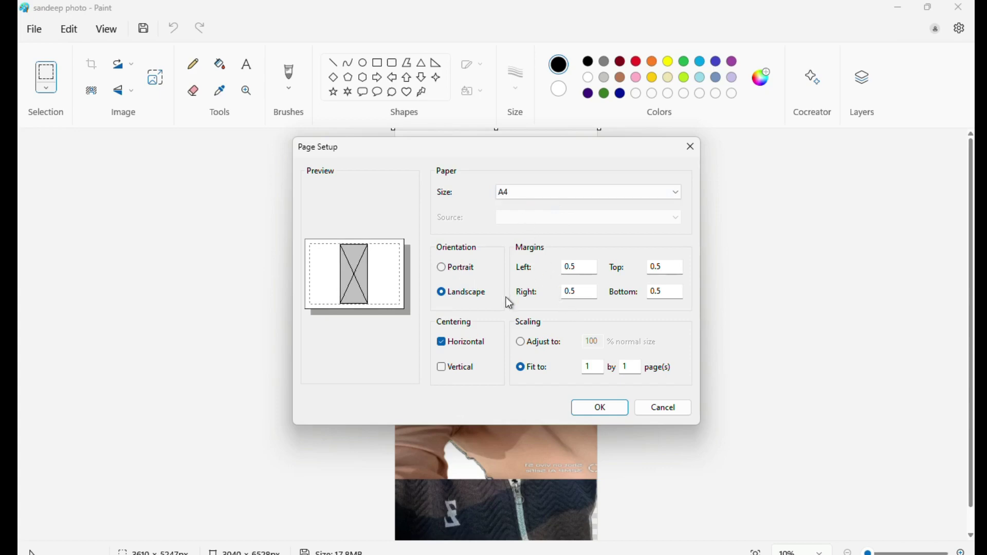
{"action": "left_click", "coordinate": [599, 407]}
Check the image's page layout in the print preview and close the preview.
{"action": "left_click", "coordinate": [34, 29]}
{"action": "mouse_move", "coordinate": [75, 199]}
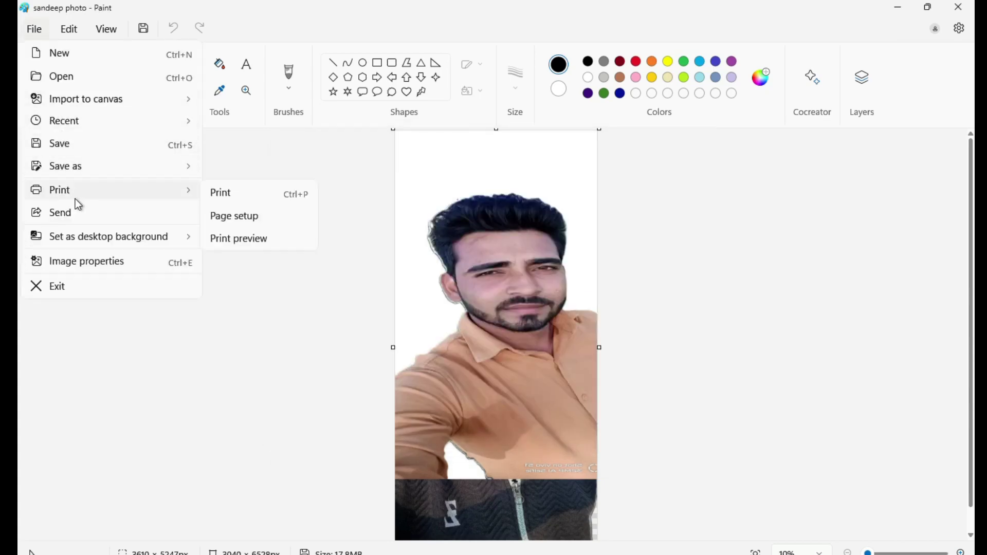
{"action": "left_click", "coordinate": [238, 240]}
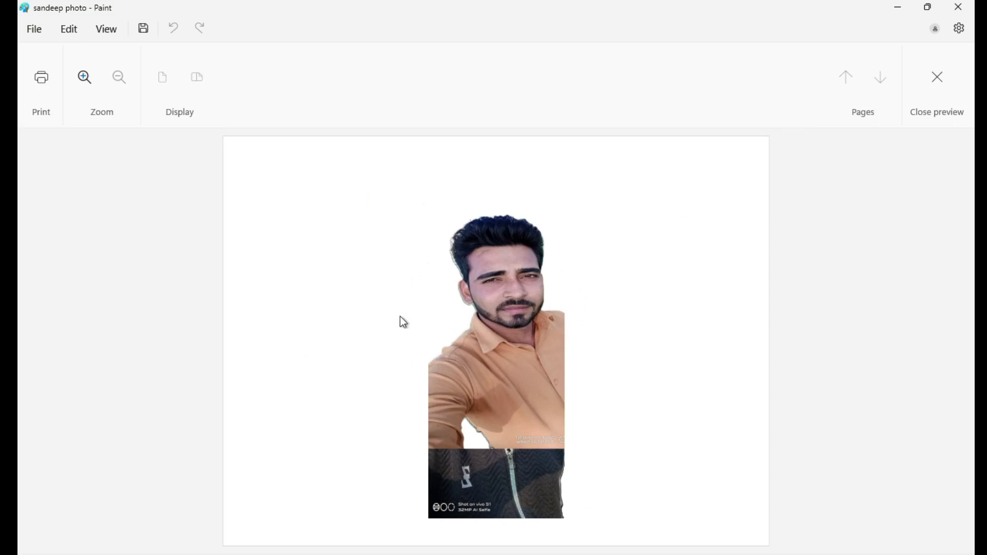
{"action": "key", "text": "Escape"}
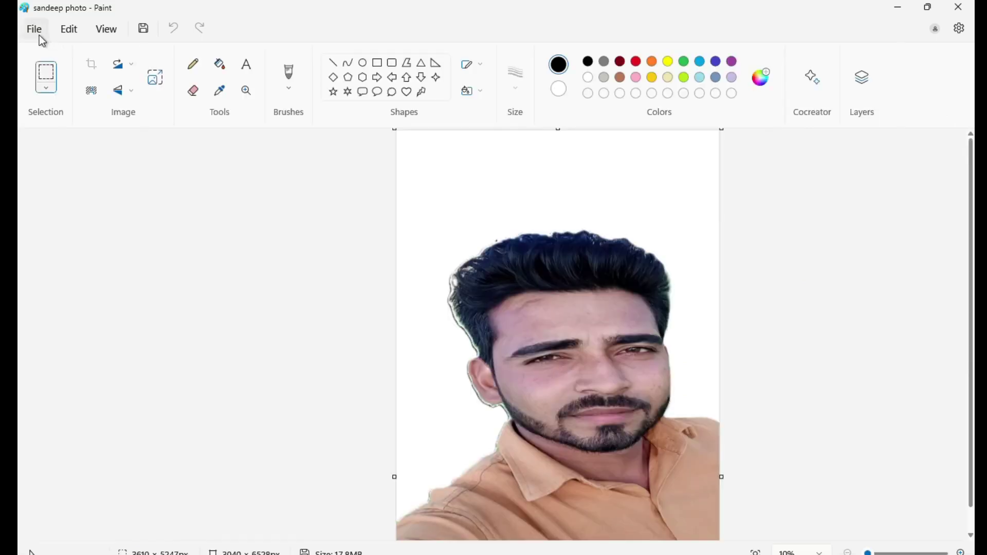
Review the desktop background placements and view the image size in centimeters, inches and pixels in the image properties, leaving them unsaved.
{"action": "left_click", "coordinate": [35, 32]}
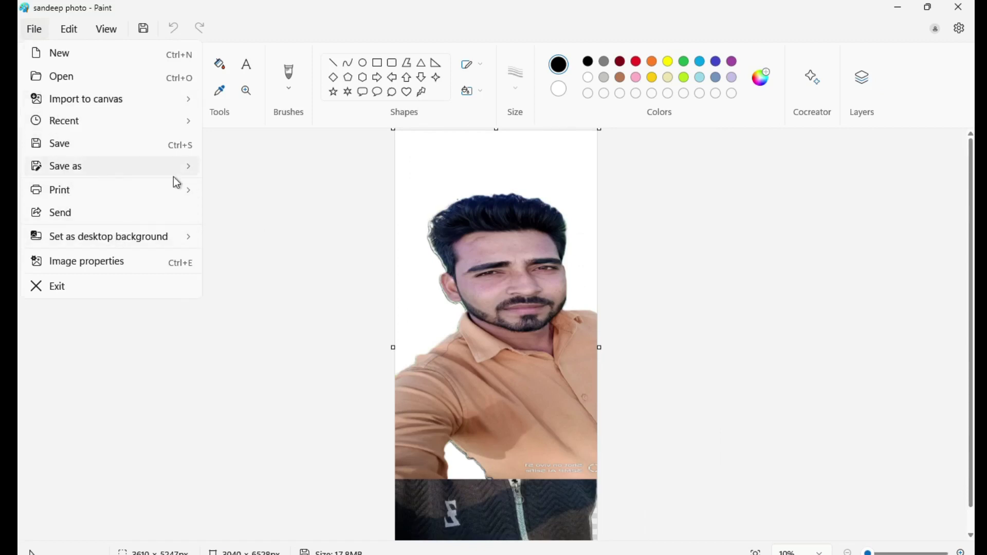
{"action": "mouse_move", "coordinate": [45, 246]}
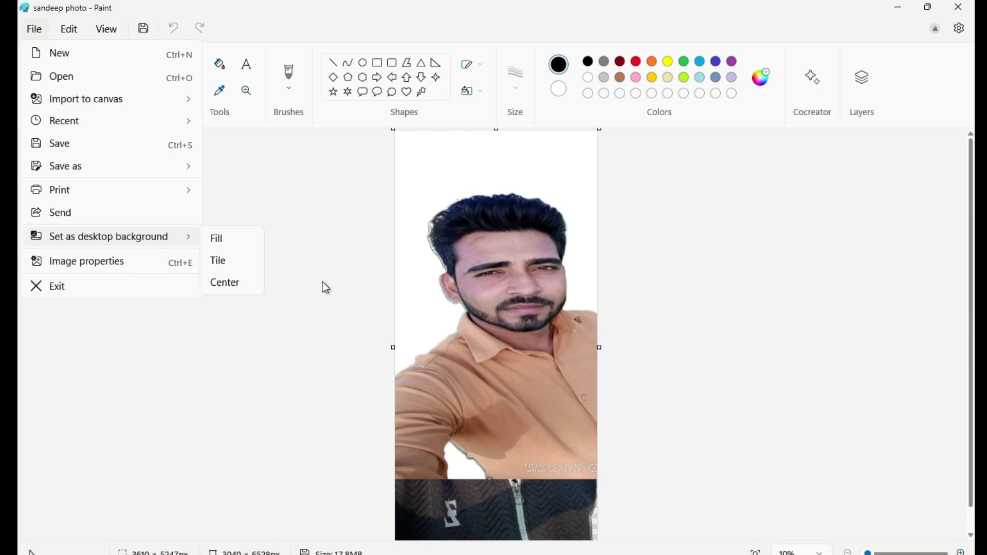
{"action": "left_click", "coordinate": [117, 266]}
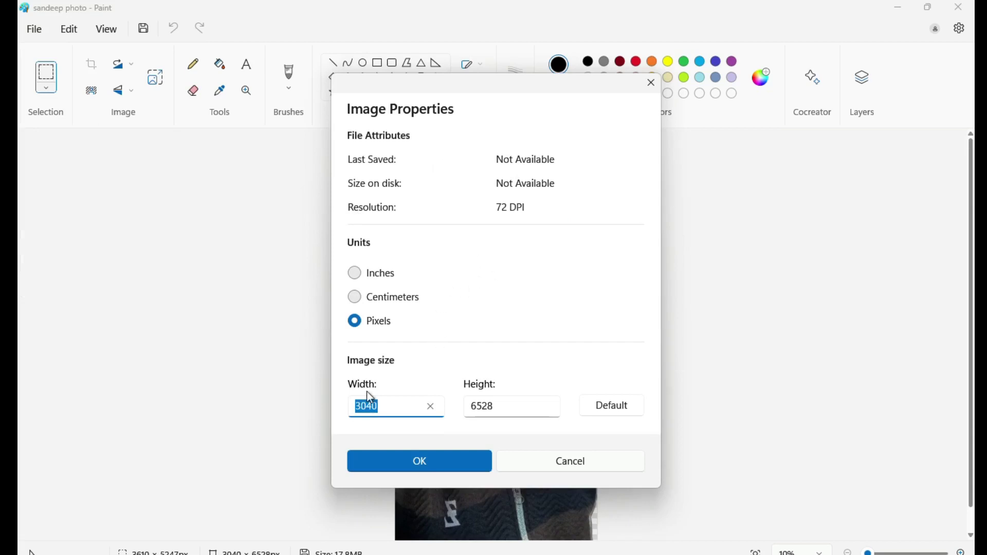
{"action": "left_click", "coordinate": [354, 297]}
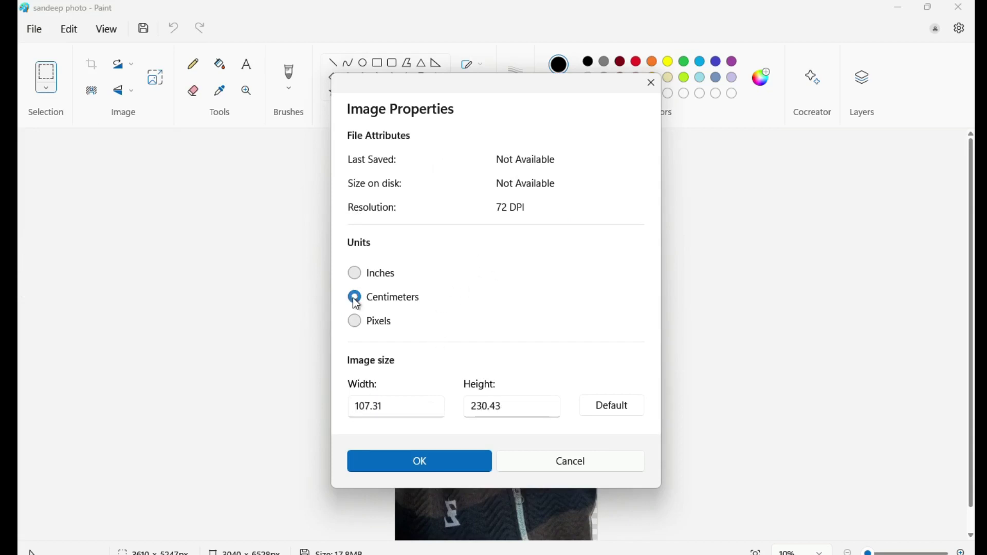
{"action": "left_click", "coordinate": [355, 273]}
{"action": "left_click", "coordinate": [355, 321]}
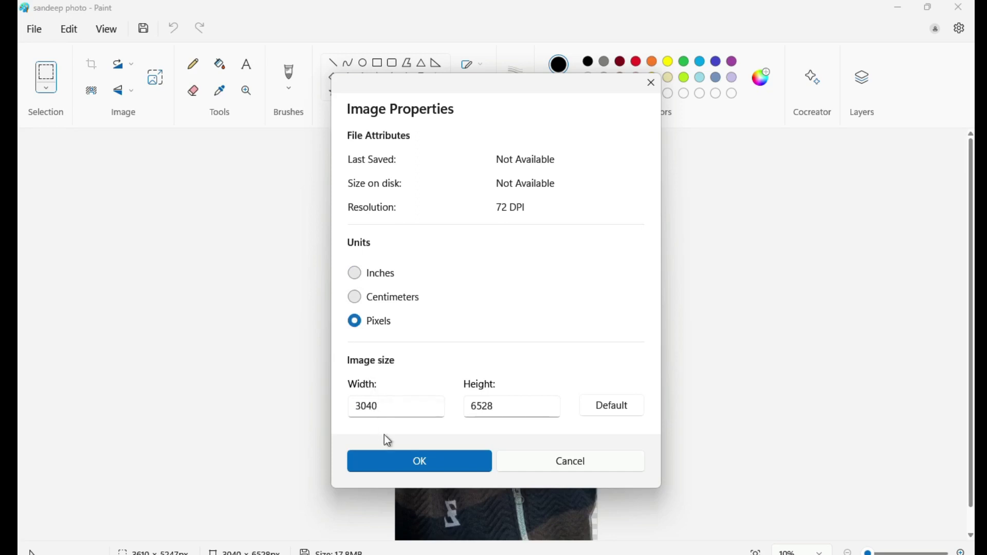
{"action": "key", "text": "Escape"}
{"action": "left_click", "coordinate": [34, 29]}
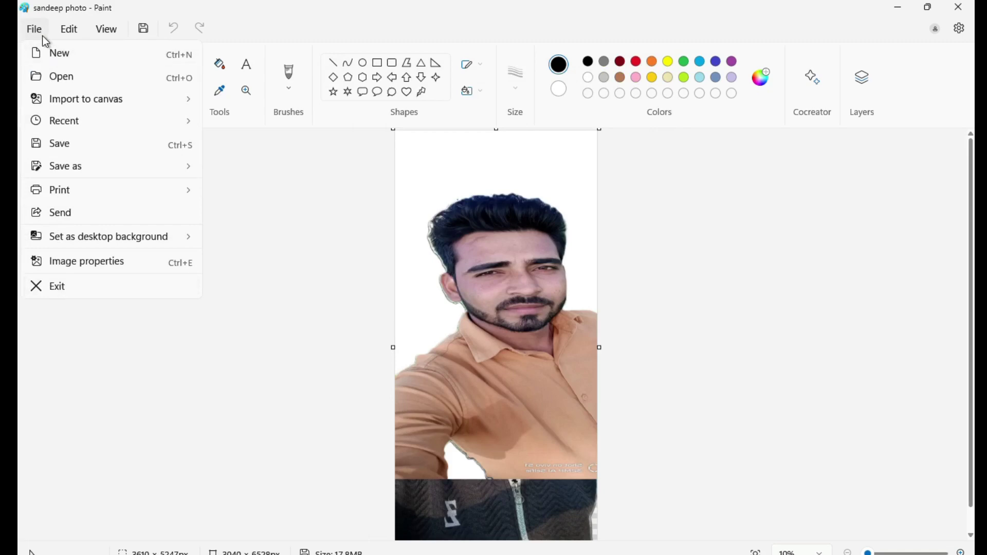
{"action": "left_click", "coordinate": [69, 29]}
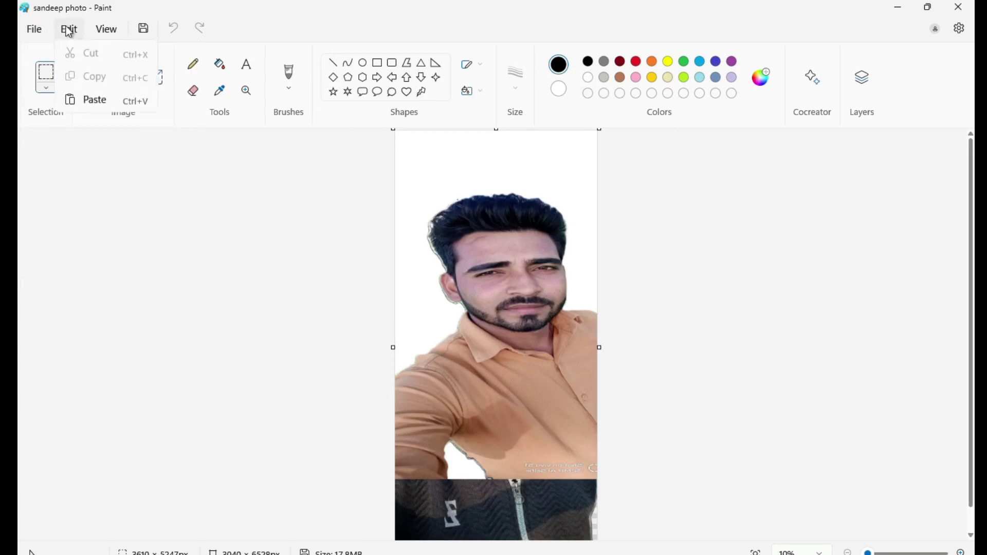
{"action": "left_click", "coordinate": [69, 31]}
{"action": "left_click", "coordinate": [69, 31]}
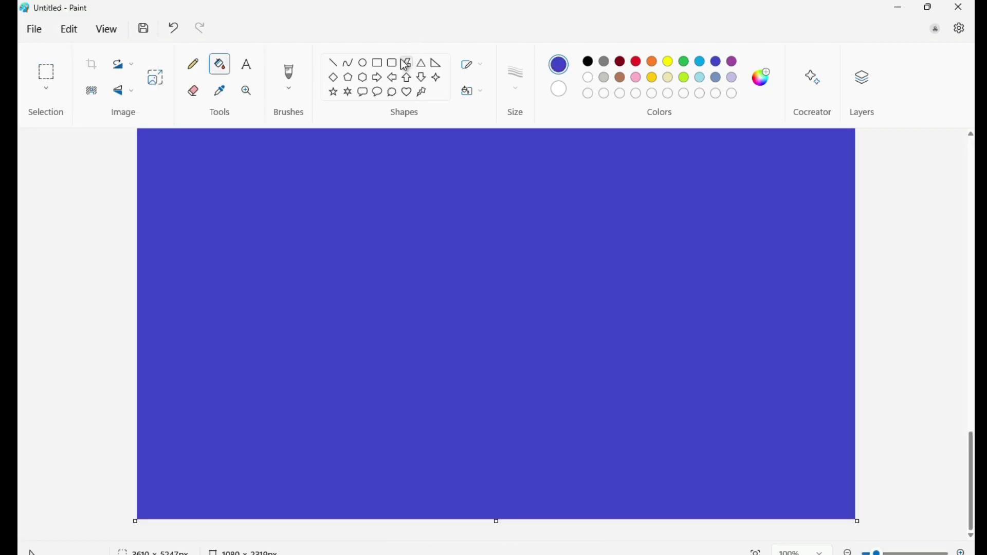
Draw a white pentagon outline about 312 × 282 px on the left half of the blue canvas.
{"action": "left_click", "coordinate": [358, 81]}
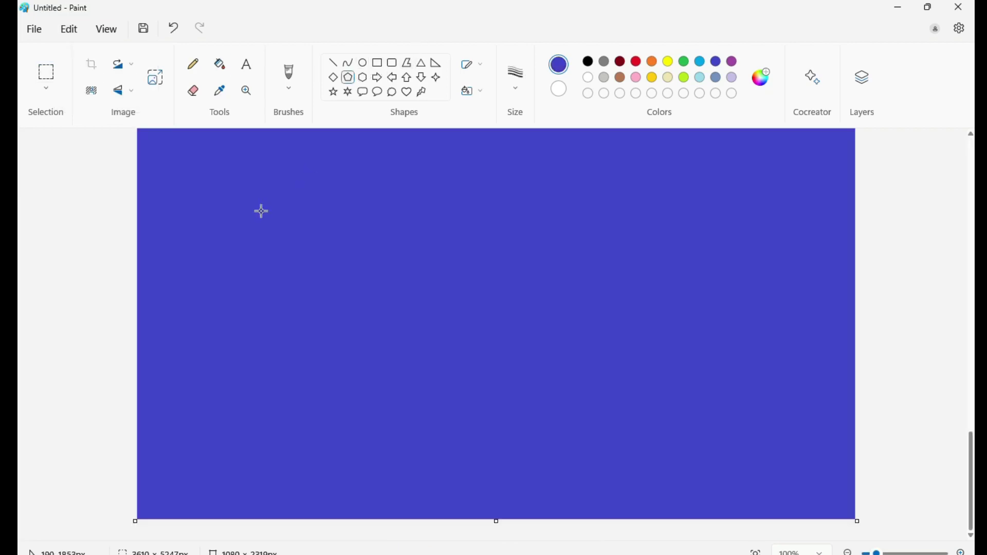
{"action": "left_click_drag", "start_coordinate": [261, 211], "coordinate": [469, 399]}
{"action": "left_click", "coordinate": [589, 77]}
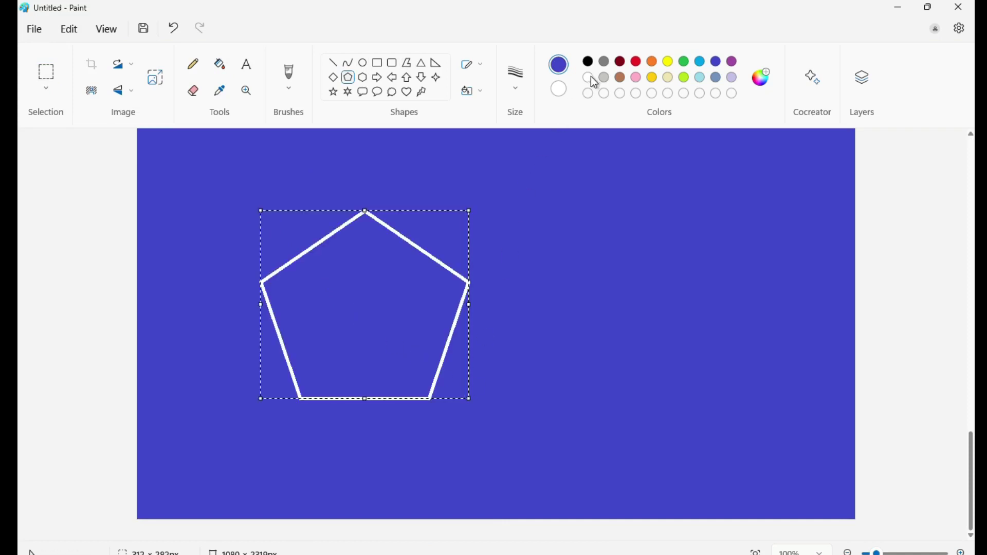
{"action": "left_click", "coordinate": [512, 211]}
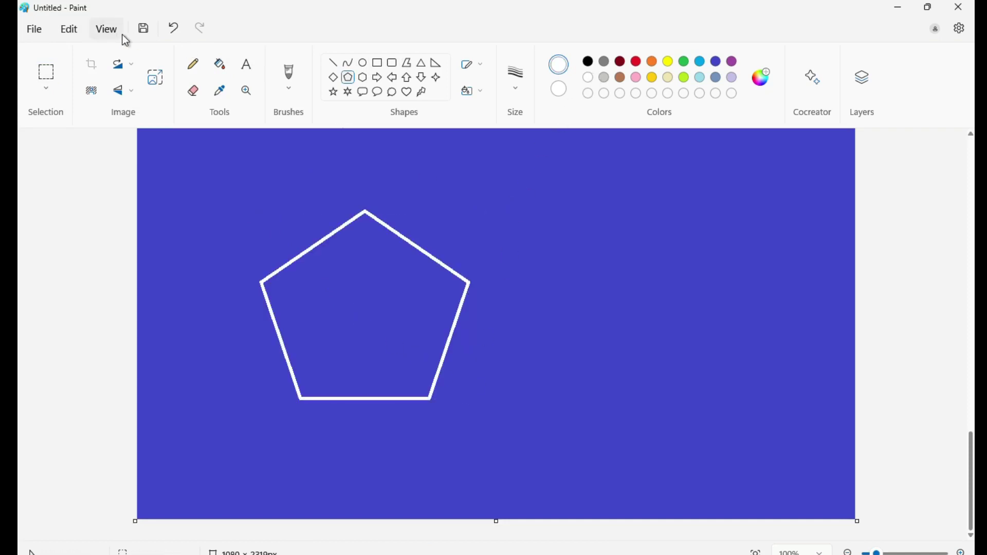
Copy a rectangular selection of about 360 × 347 px enclosing the white pentagon.
{"action": "left_click", "coordinate": [50, 80]}
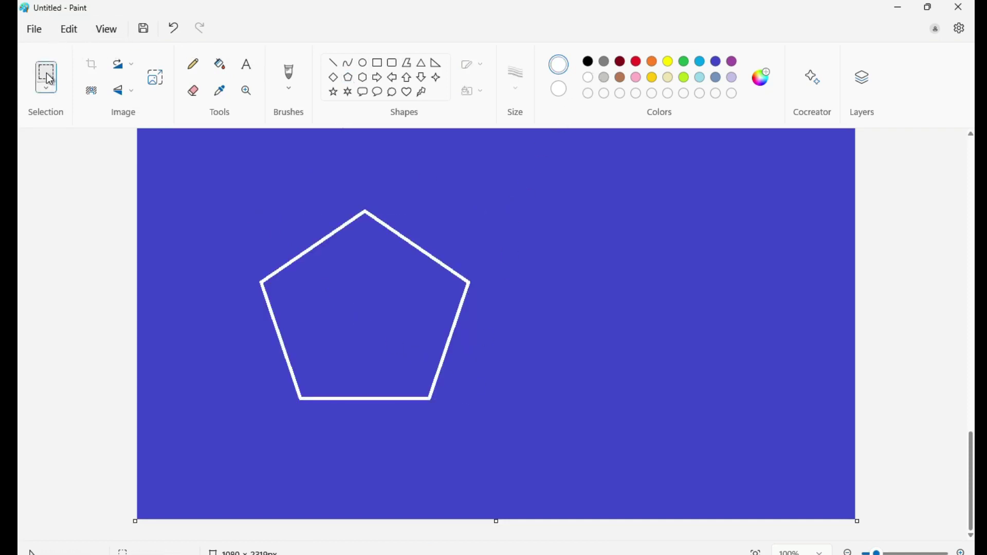
{"action": "left_click_drag", "start_coordinate": [242, 192], "coordinate": [482, 423]}
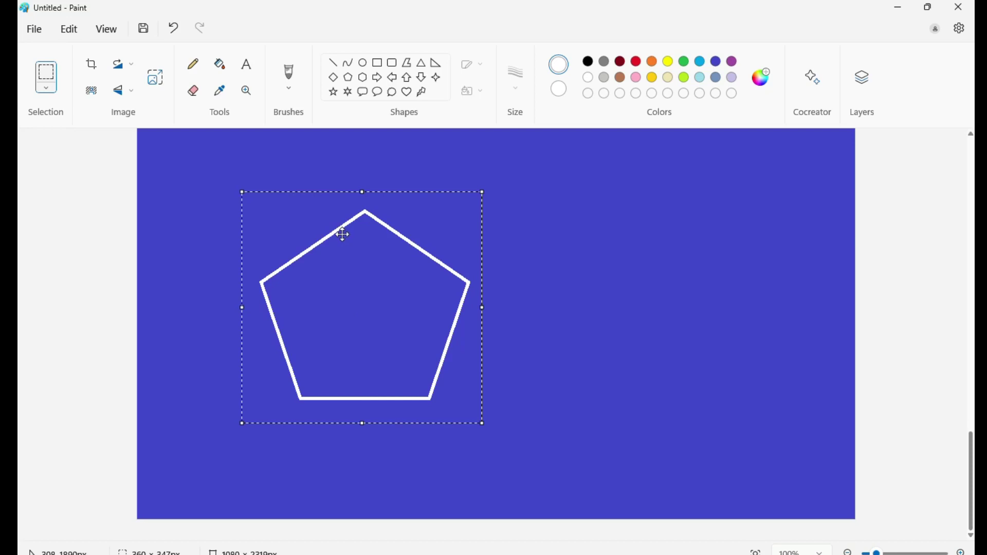
{"action": "left_click", "coordinate": [69, 29]}
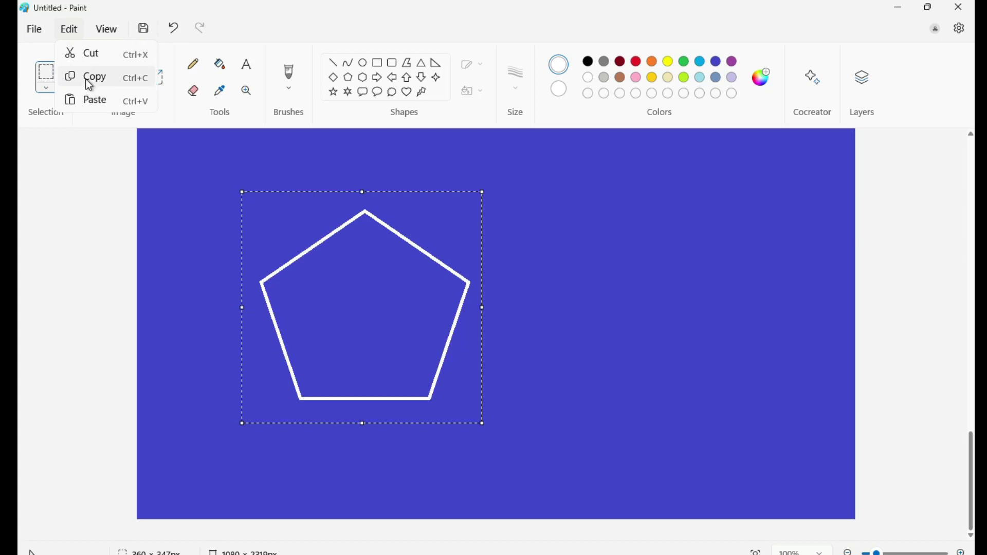
{"action": "left_click", "coordinate": [89, 77]}
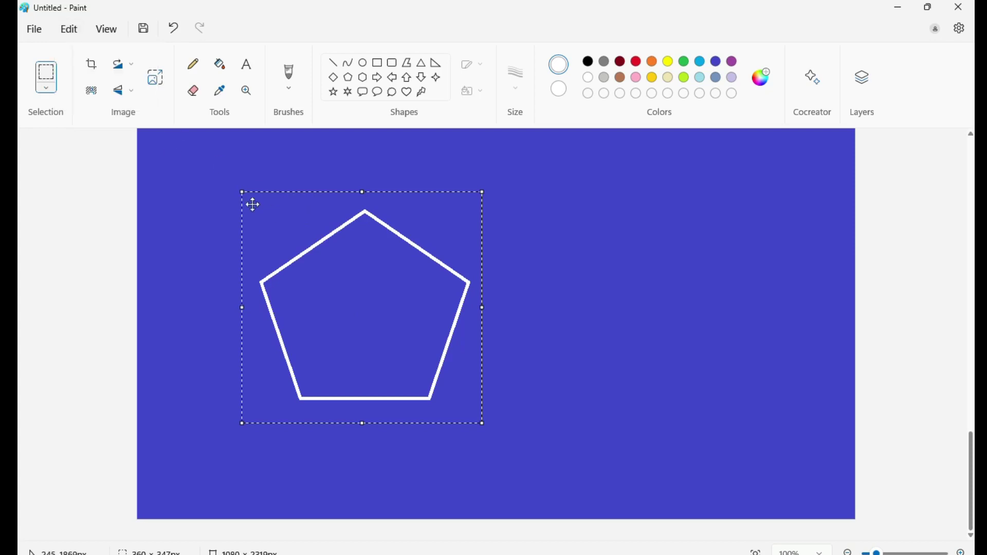
Paste the copied pentagon and place it beside the original on the right half of the canvas, at the same height.
{"action": "left_click", "coordinate": [69, 32]}
{"action": "left_click", "coordinate": [86, 100]}
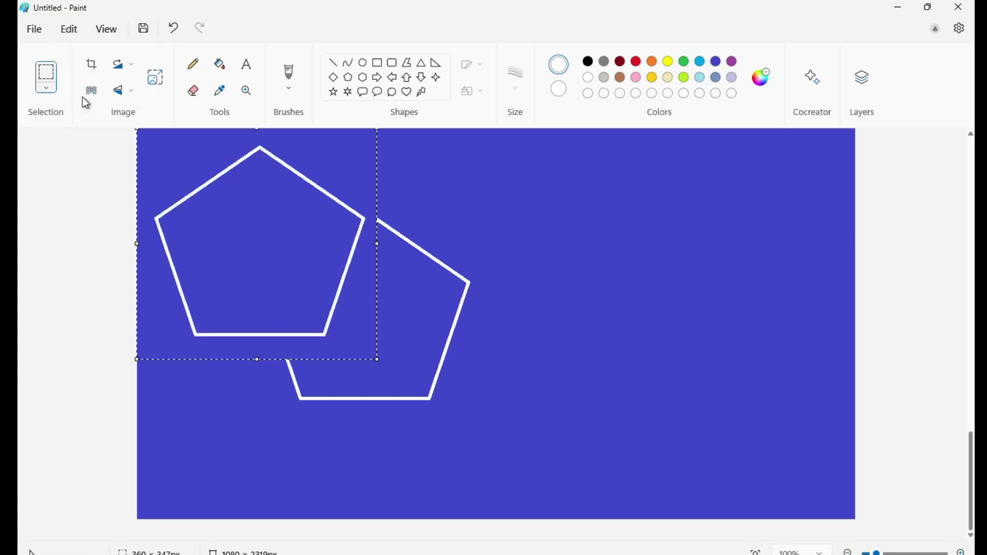
{"action": "left_click_drag", "start_coordinate": [243, 187], "coordinate": [632, 253]}
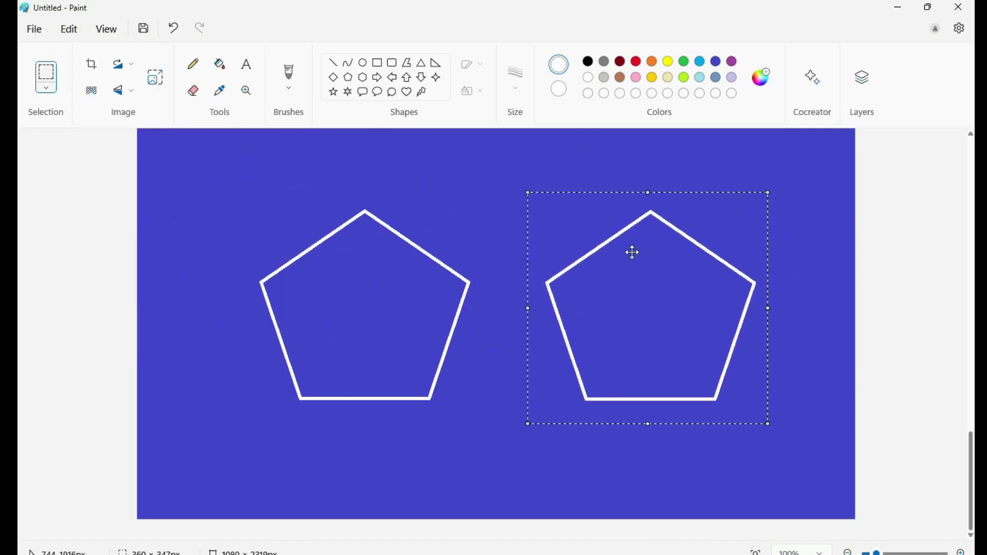
{"action": "left_click", "coordinate": [63, 33]}
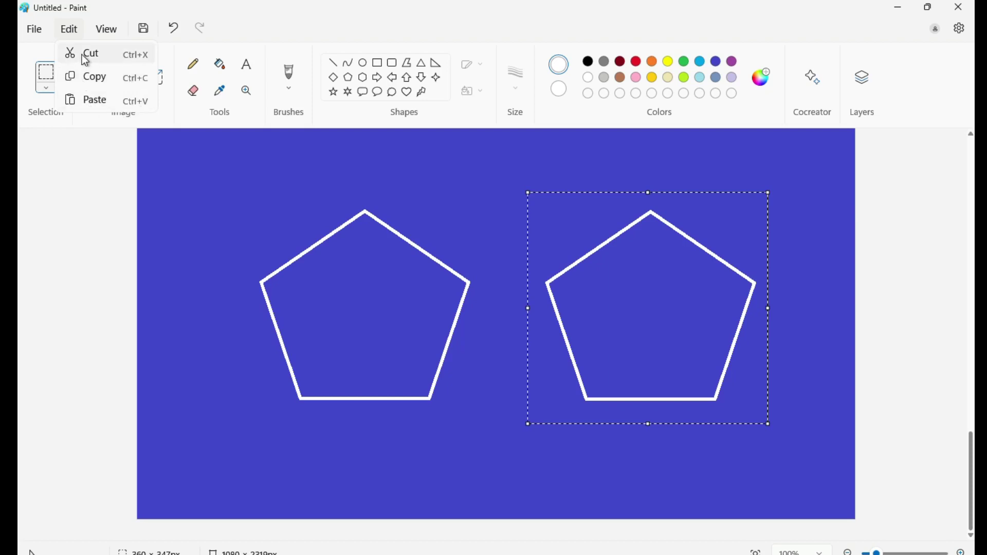
{"action": "left_click", "coordinate": [220, 177]}
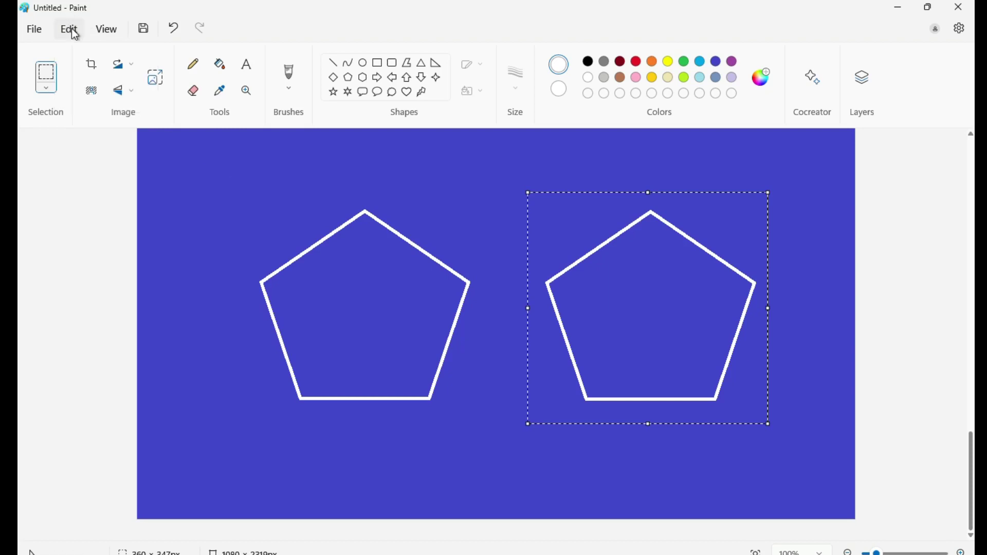
Zoom the canvas in to 110% and back out to 100%.
{"action": "left_click", "coordinate": [108, 29]}
{"action": "mouse_move", "coordinate": [127, 53]}
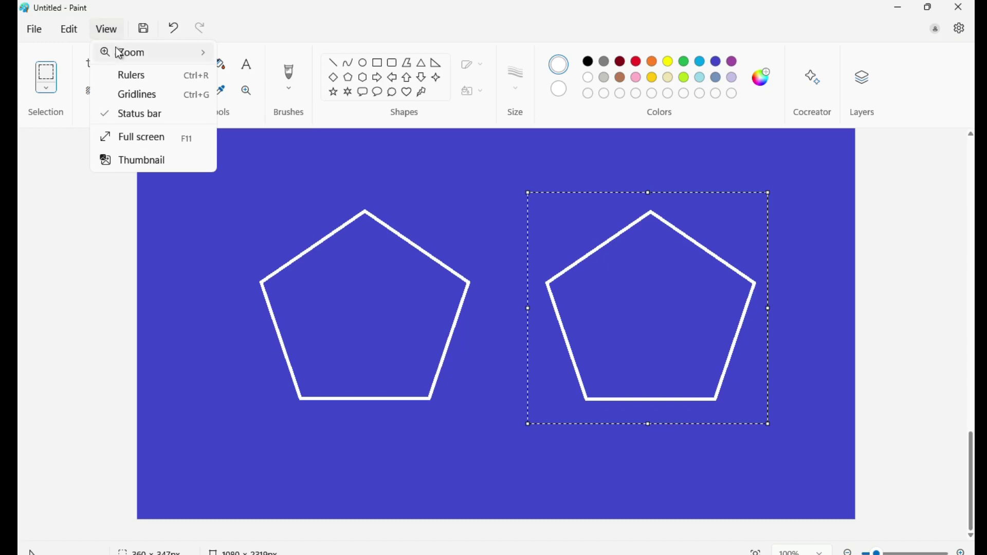
{"action": "mouse_move", "coordinate": [156, 57]}
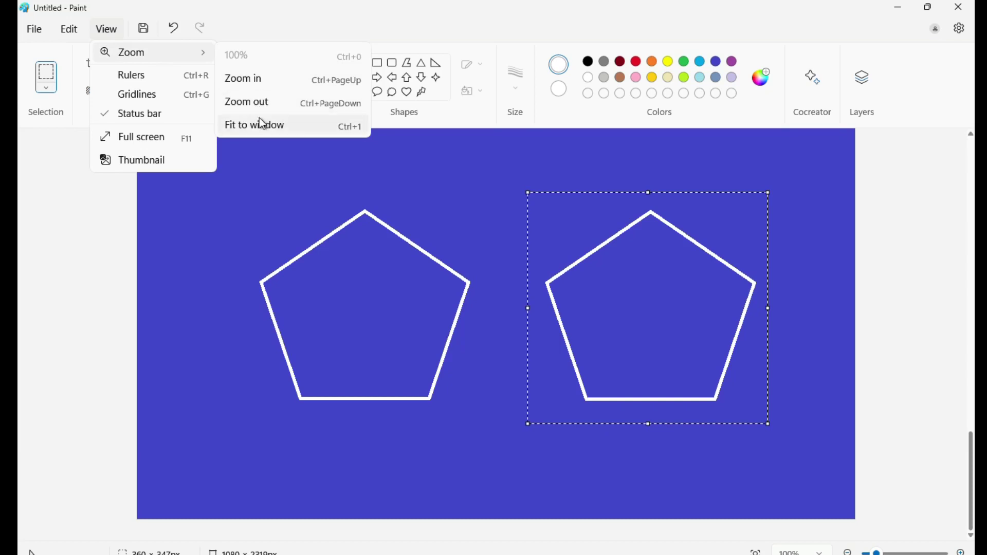
{"action": "left_click", "coordinate": [270, 78]}
{"action": "left_click", "coordinate": [114, 30]}
{"action": "mouse_move", "coordinate": [191, 59]}
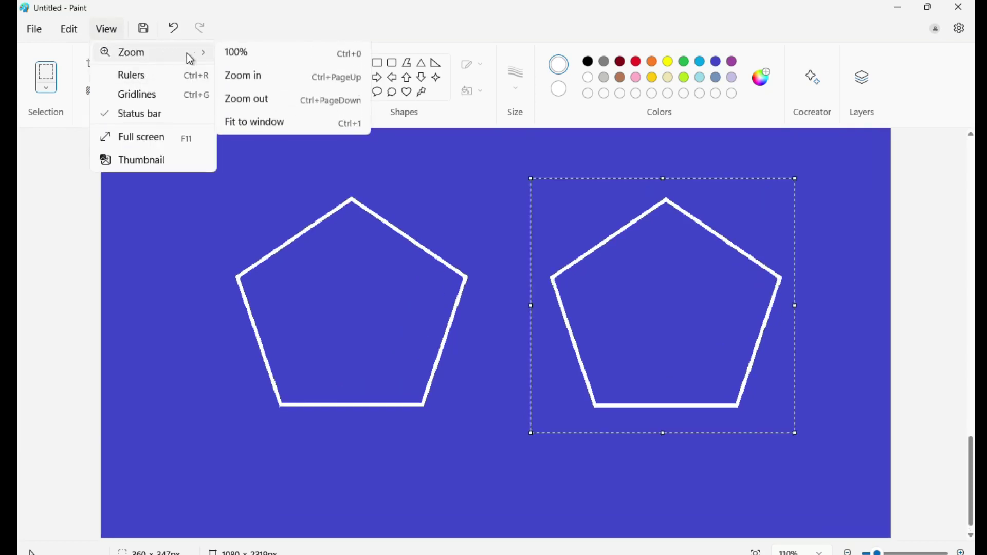
{"action": "left_click", "coordinate": [251, 98]}
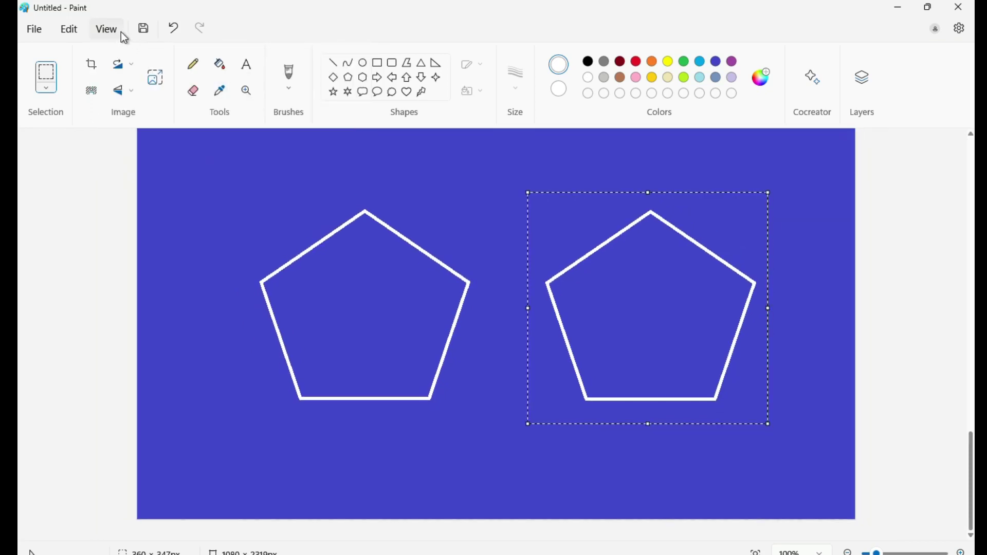
Show the rulers around the canvas and hide them again.
{"action": "left_click", "coordinate": [123, 35]}
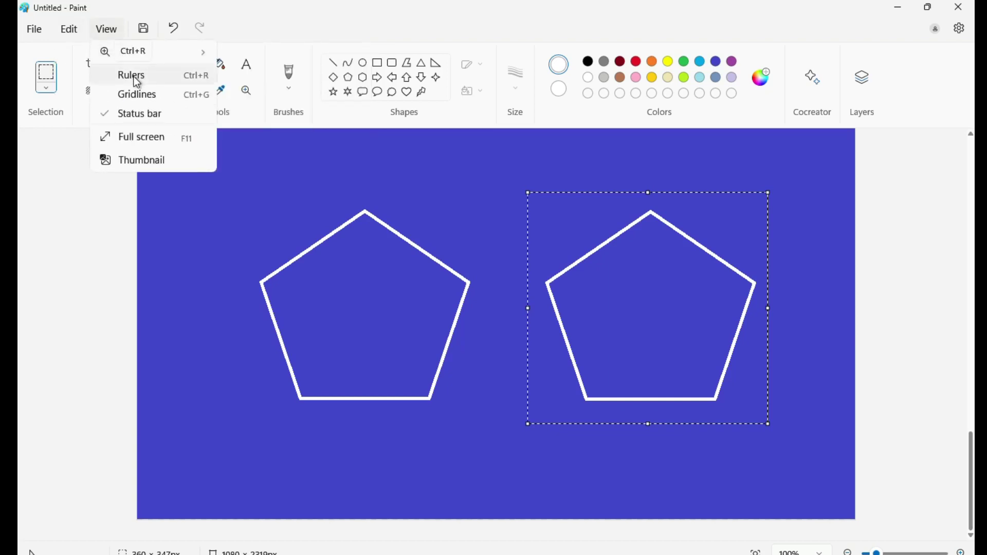
{"action": "left_click", "coordinate": [134, 77]}
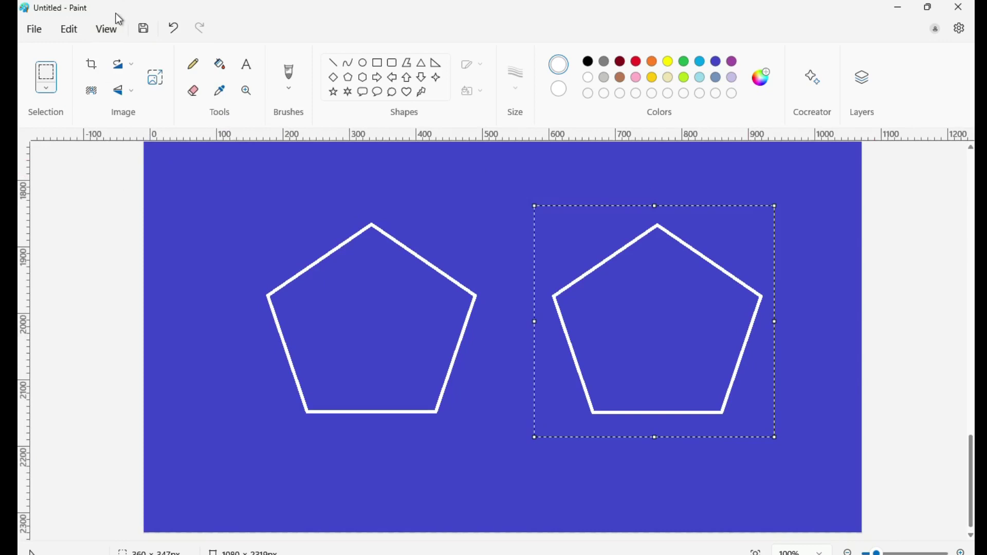
{"action": "left_click", "coordinate": [108, 29]}
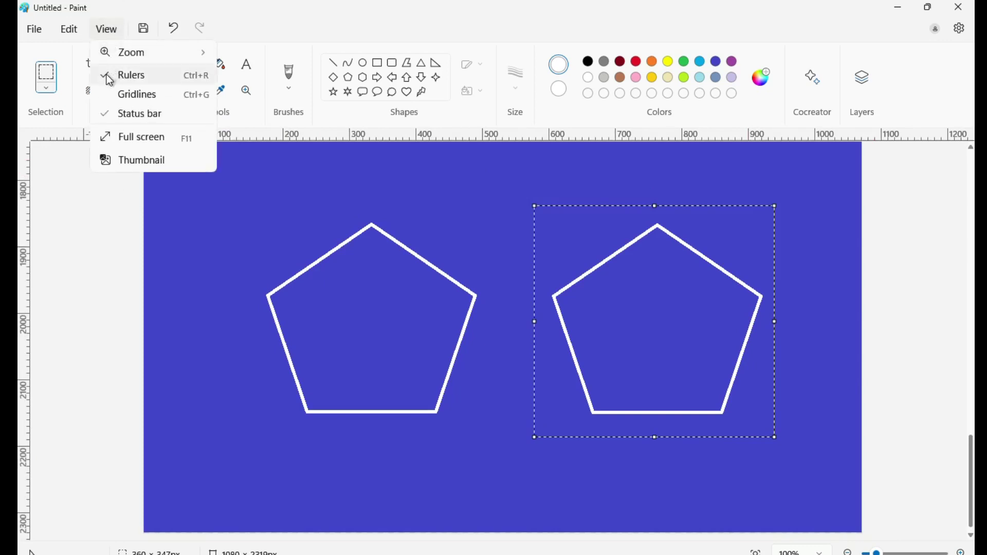
{"action": "left_click", "coordinate": [109, 75]}
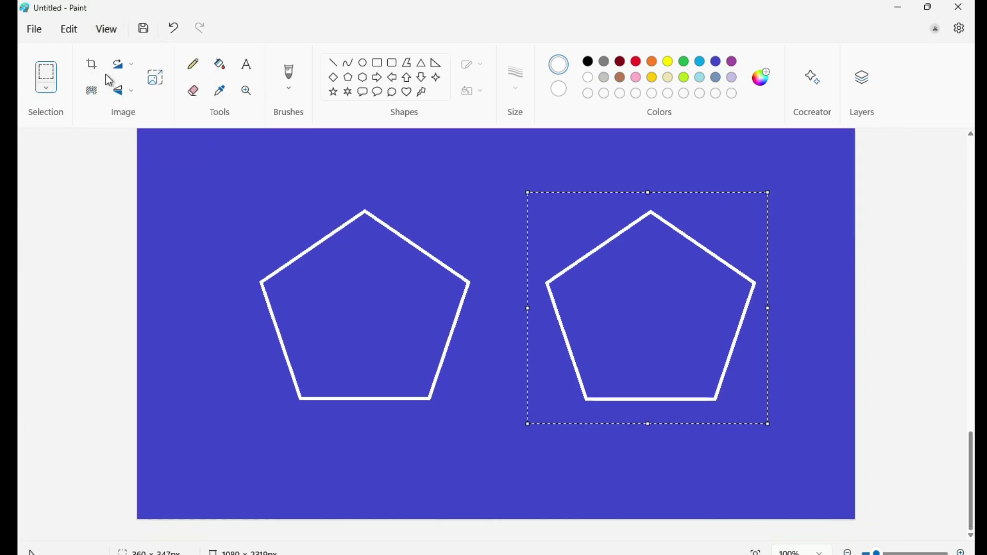
Turn on the gridlines over the canvas and turn them off again.
{"action": "left_click", "coordinate": [105, 37]}
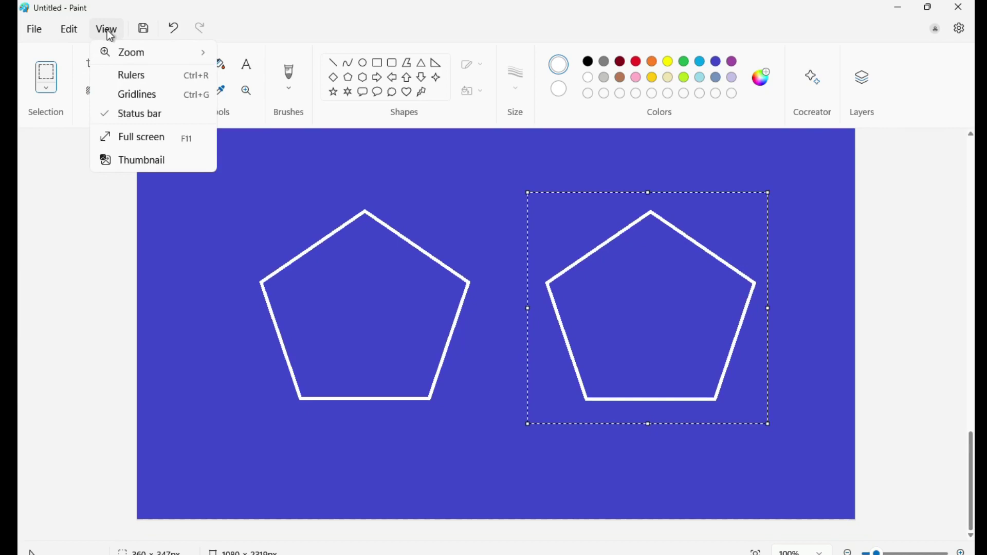
{"action": "left_click", "coordinate": [122, 102]}
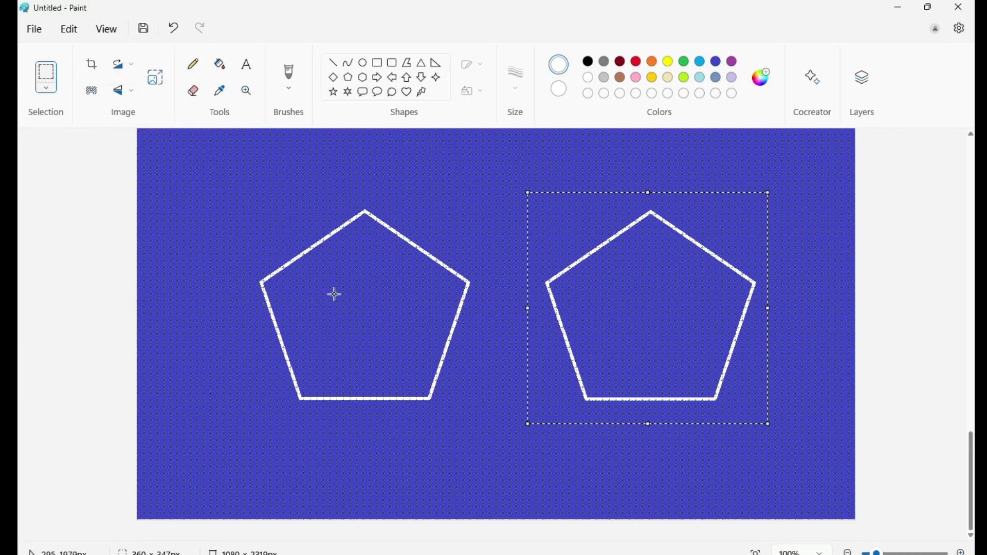
{"action": "key", "text": "ctrl+g"}
Hide the status bar and show it again.
{"action": "left_click", "coordinate": [106, 29]}
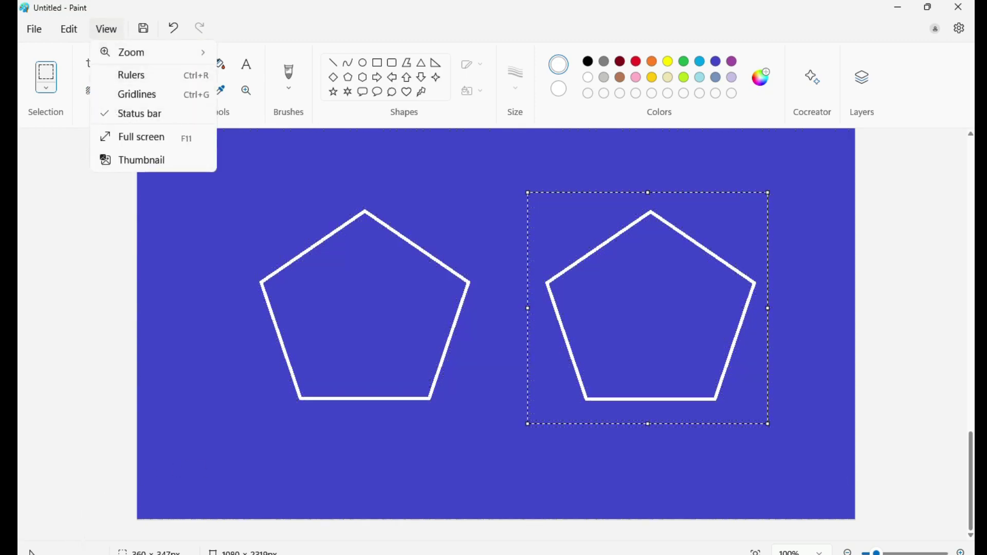
{"action": "left_click", "coordinate": [108, 119]}
{"action": "left_click", "coordinate": [116, 28]}
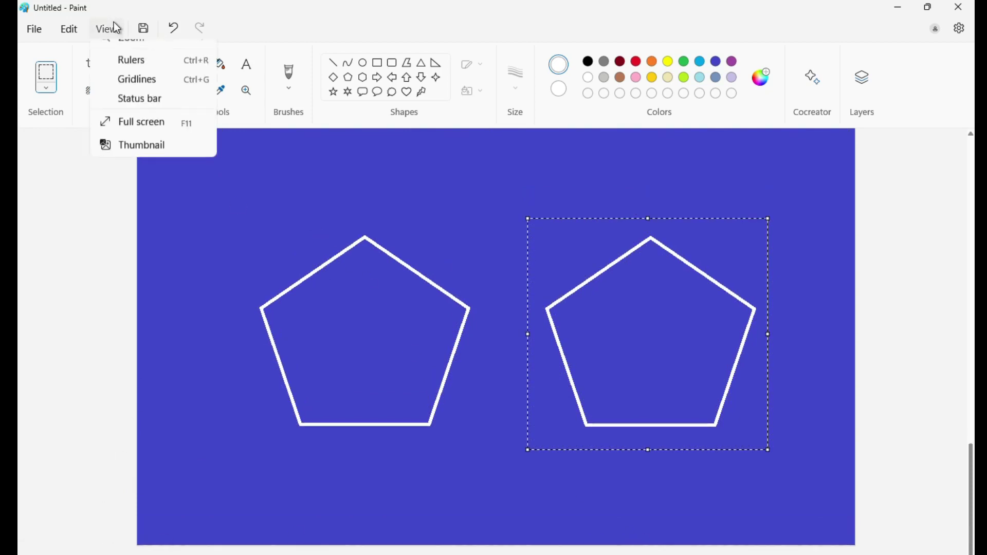
{"action": "left_click", "coordinate": [108, 121]}
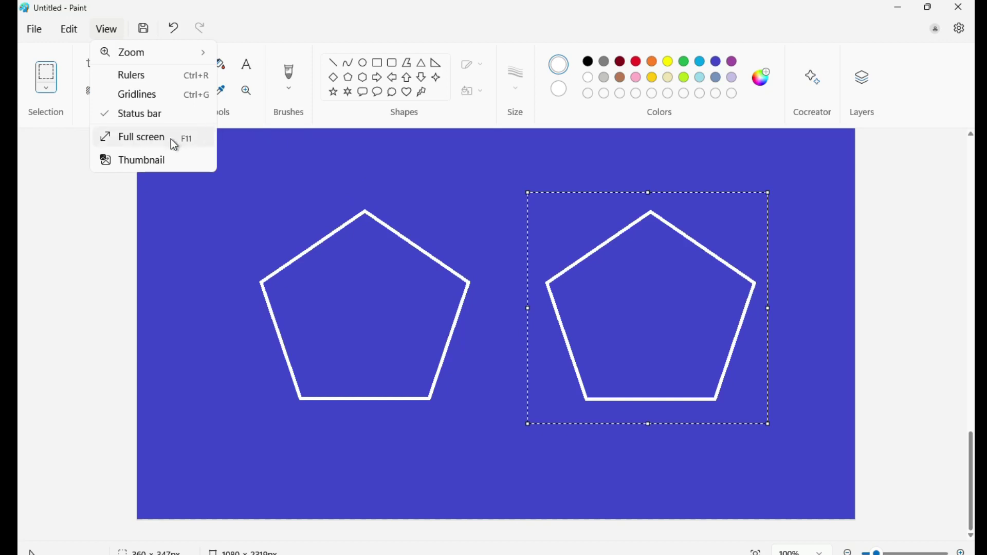
View the image in full screen, and check the save dialog for the untitled picture without saving.
{"action": "left_click", "coordinate": [122, 141]}
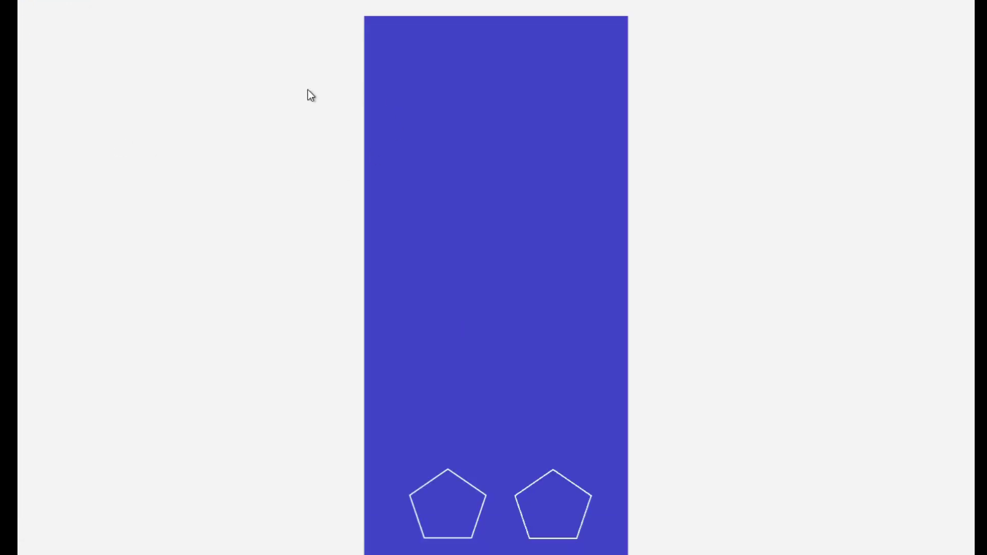
{"action": "left_click", "coordinate": [585, 188]}
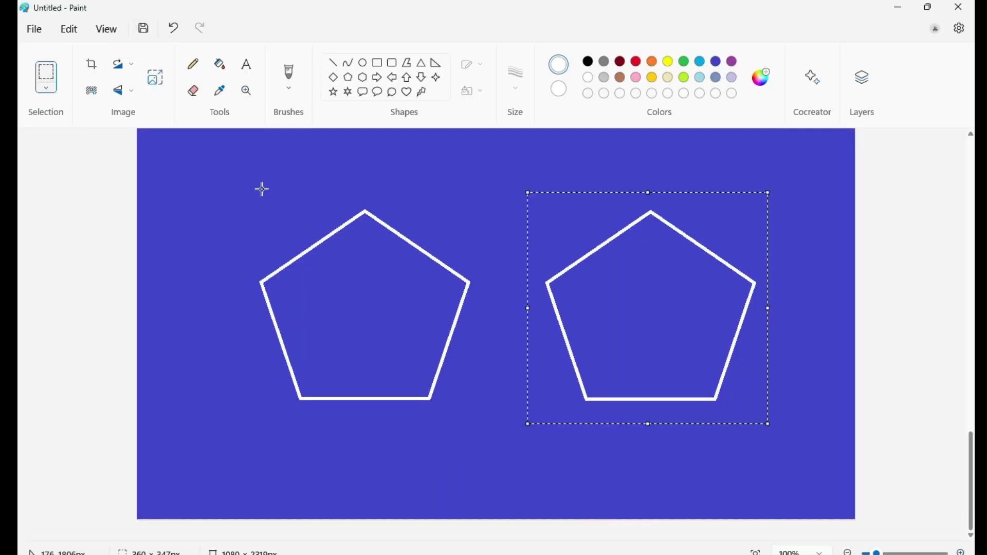
{"action": "left_click", "coordinate": [144, 29]}
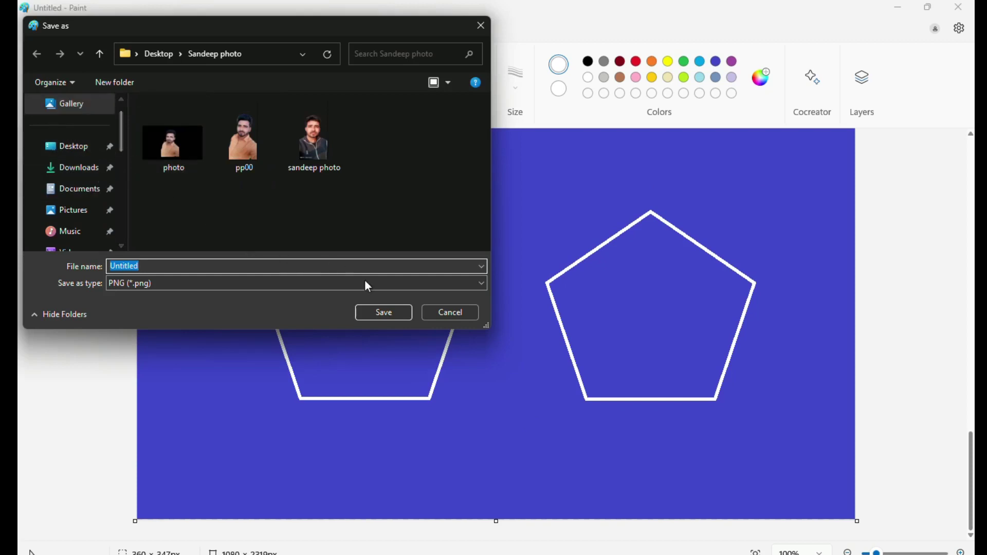
{"action": "left_click", "coordinate": [437, 313]}
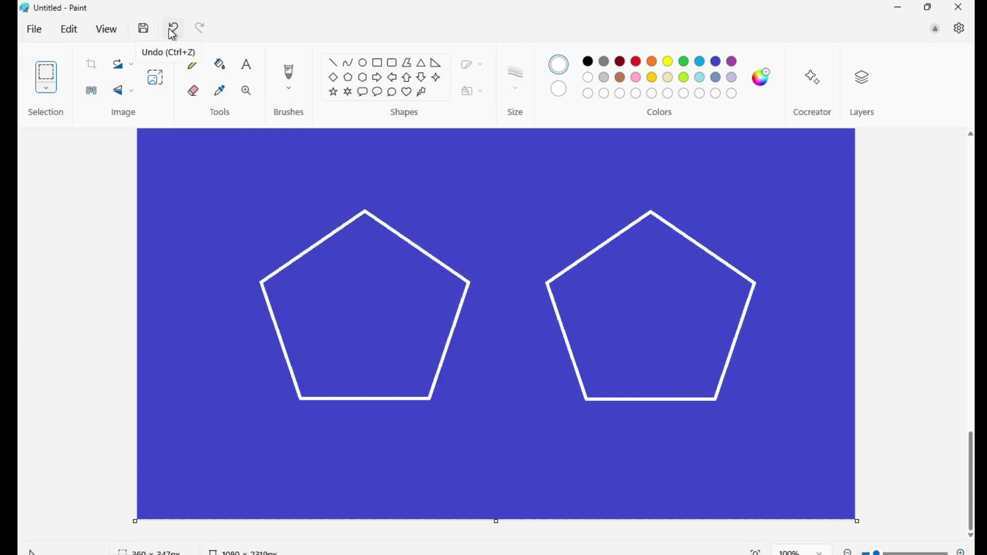
Undo the pasted second pentagon and redo it.
{"action": "left_click", "coordinate": [173, 33]}
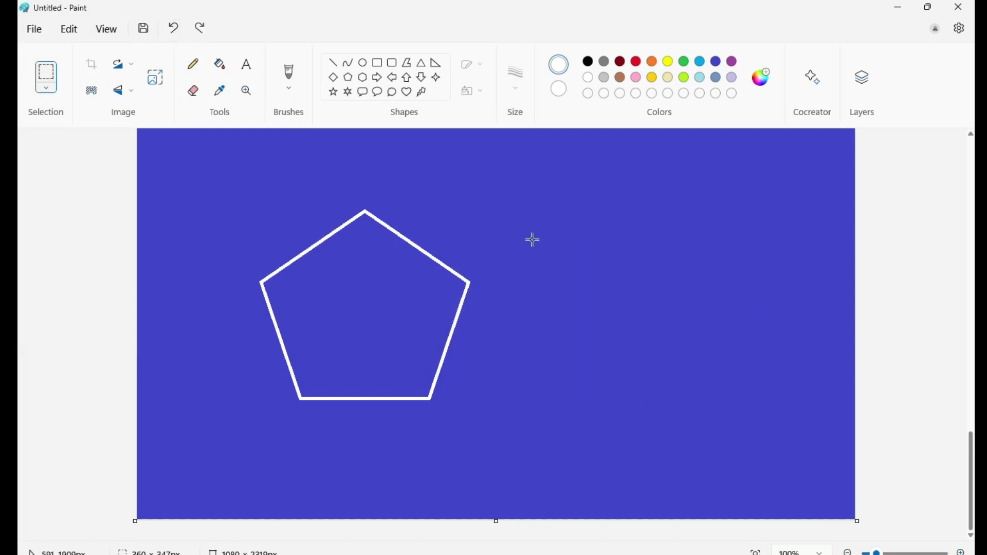
{"action": "left_click", "coordinate": [196, 65]}
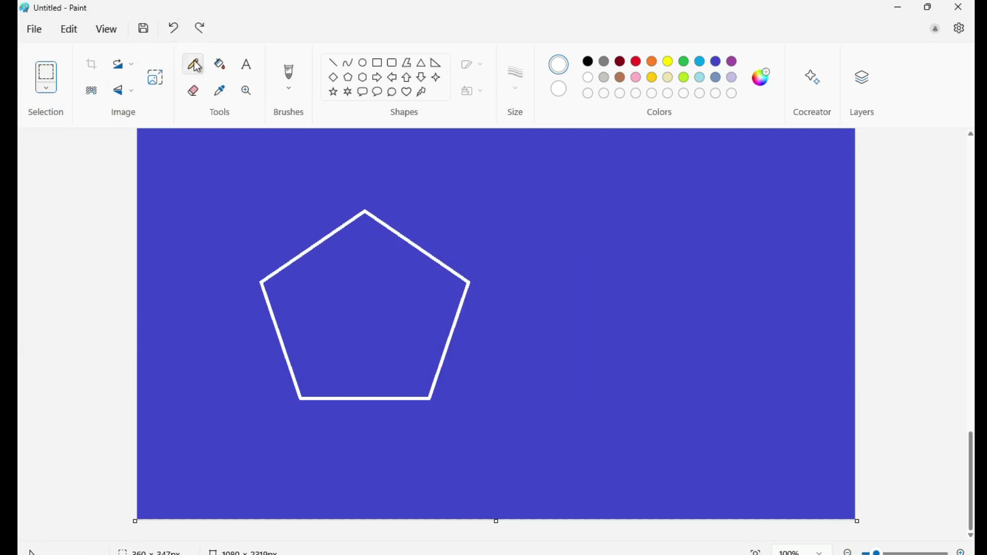
{"action": "left_click", "coordinate": [199, 32]}
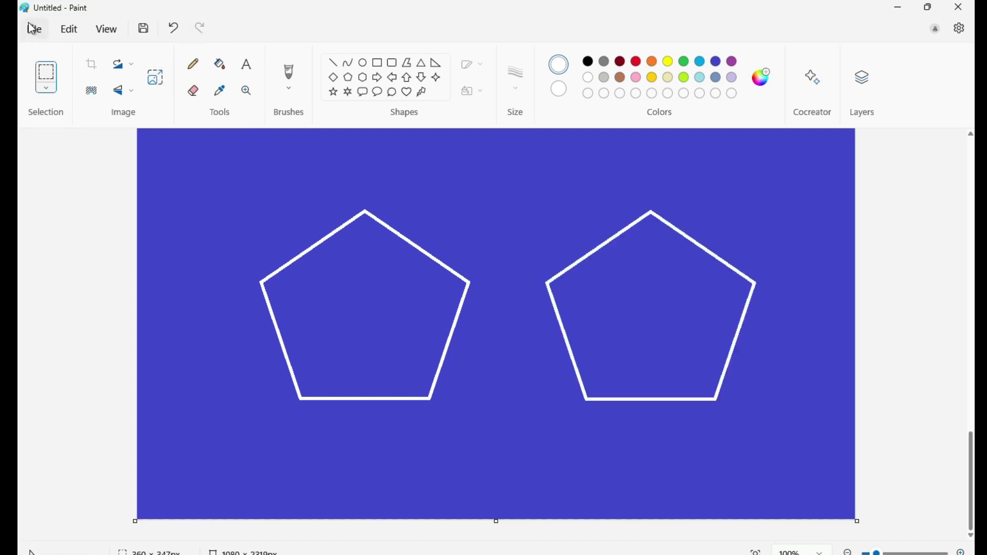